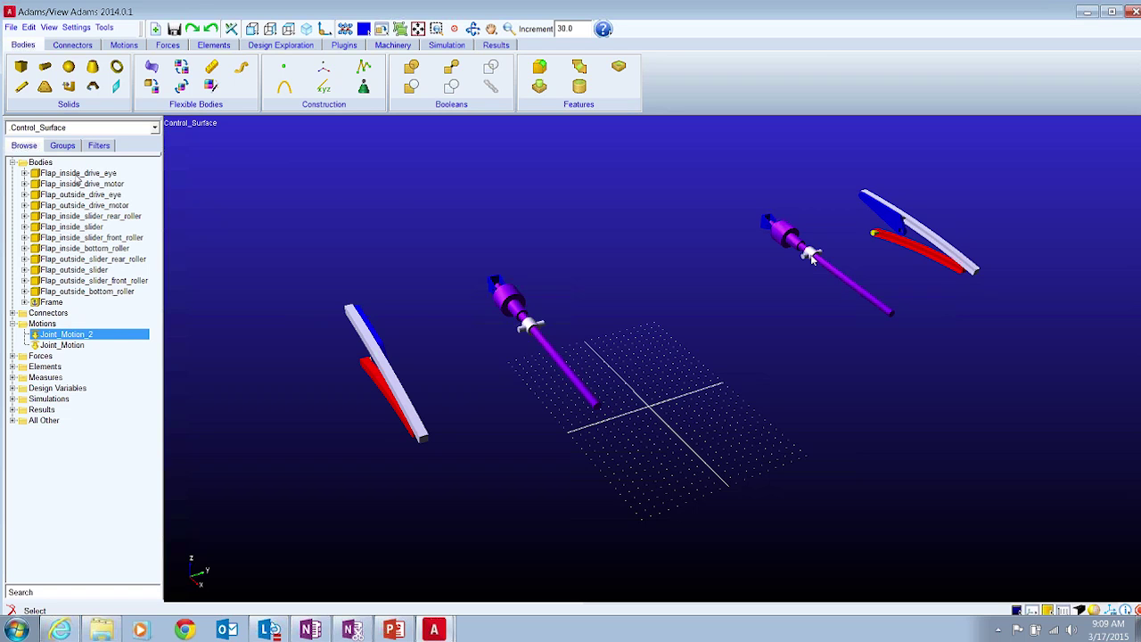
# Create a flexible body for the flap from the modal neutral file FlapModes.mnf, keeping the default name and damping
pyautogui.click(78, 175)
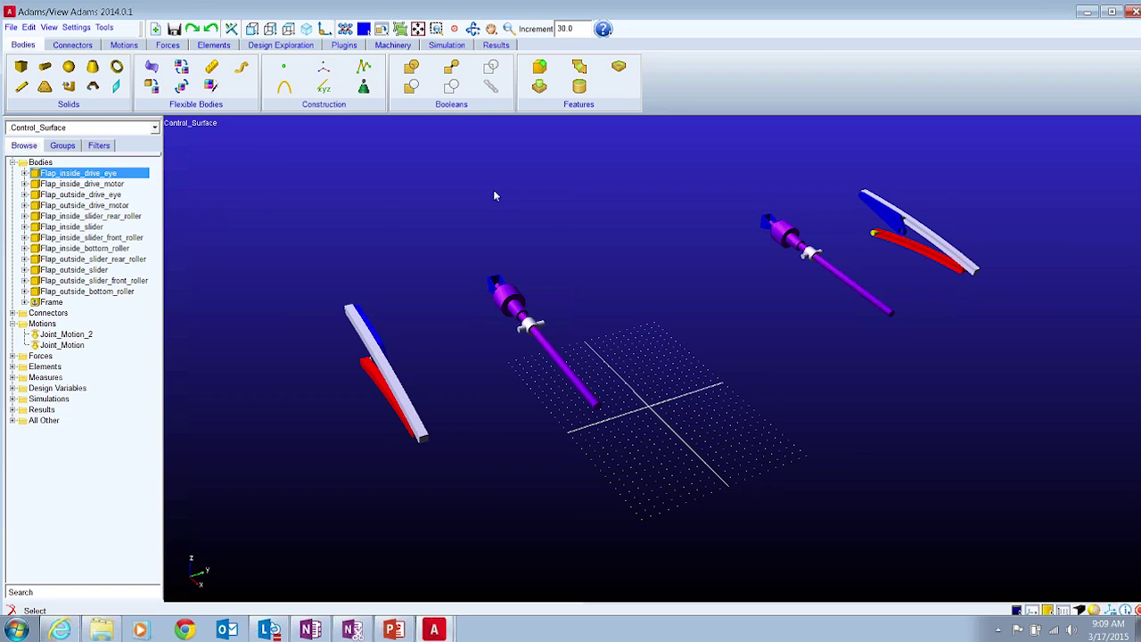
pyautogui.click(152, 71)
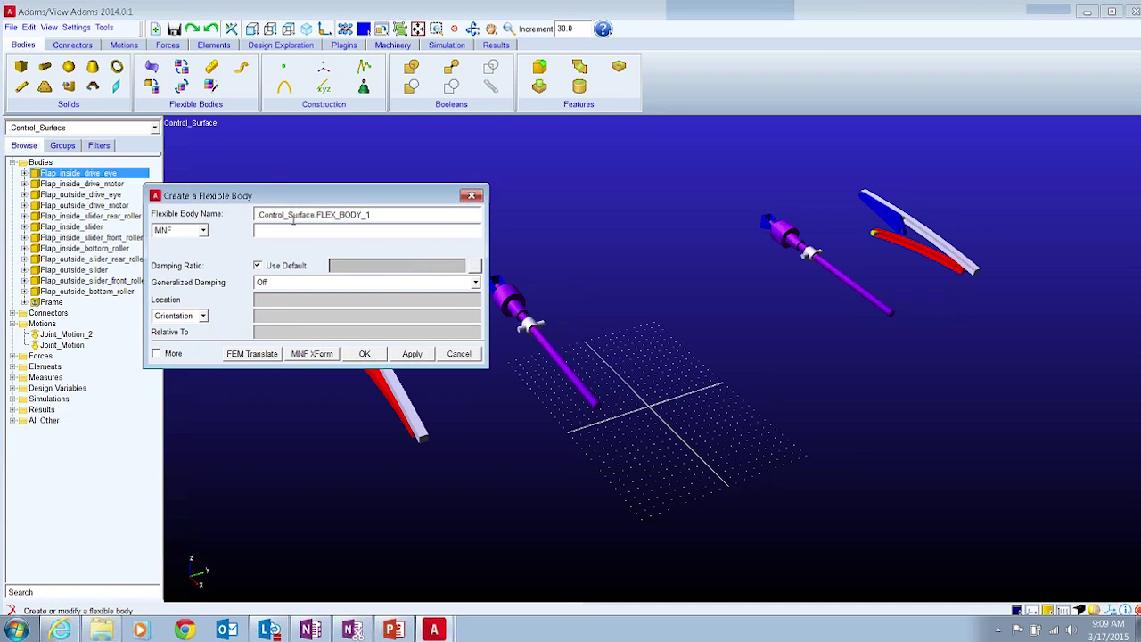
pyautogui.click(258, 230)
pyautogui.rightClick(261, 231)
pyautogui.click(283, 239)
pyautogui.click(337, 143)
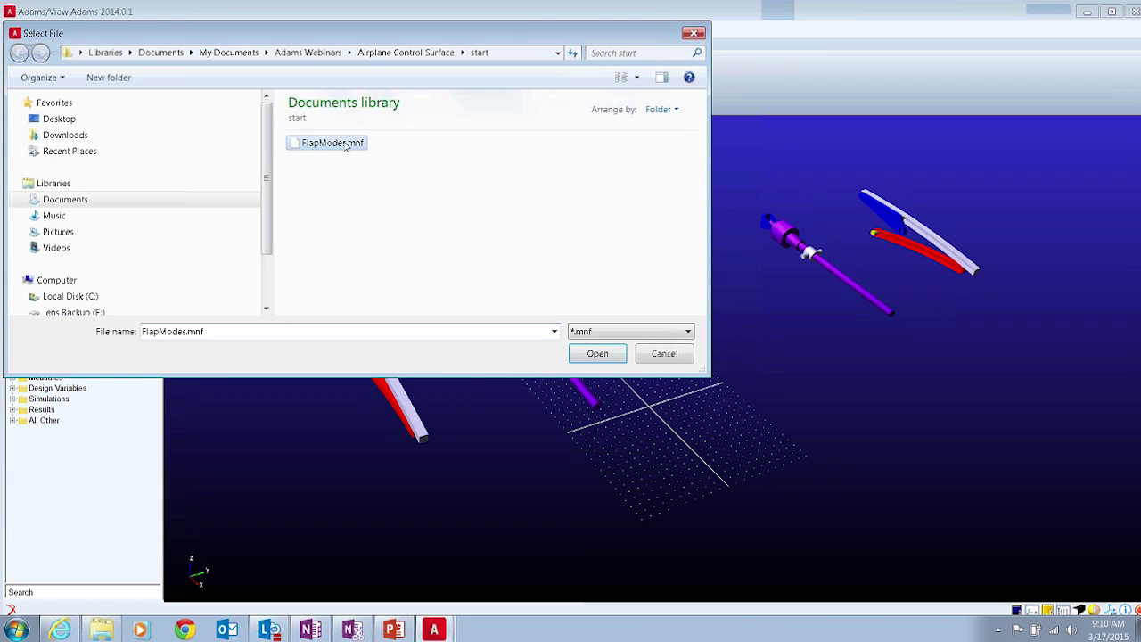
pyautogui.press('Return')
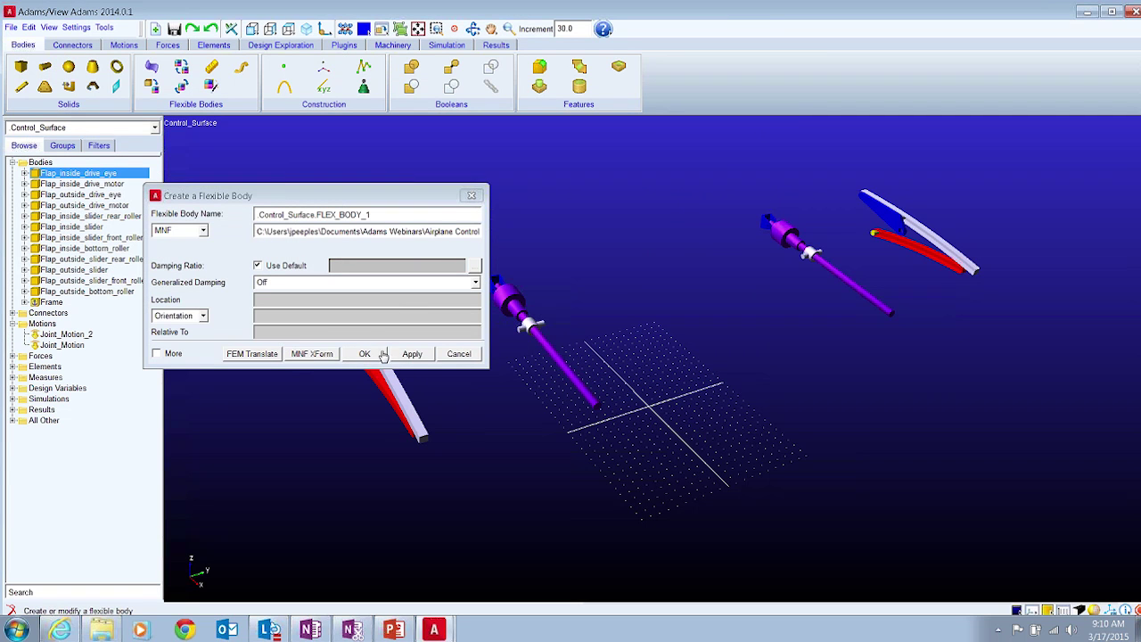
pyautogui.click(366, 354)
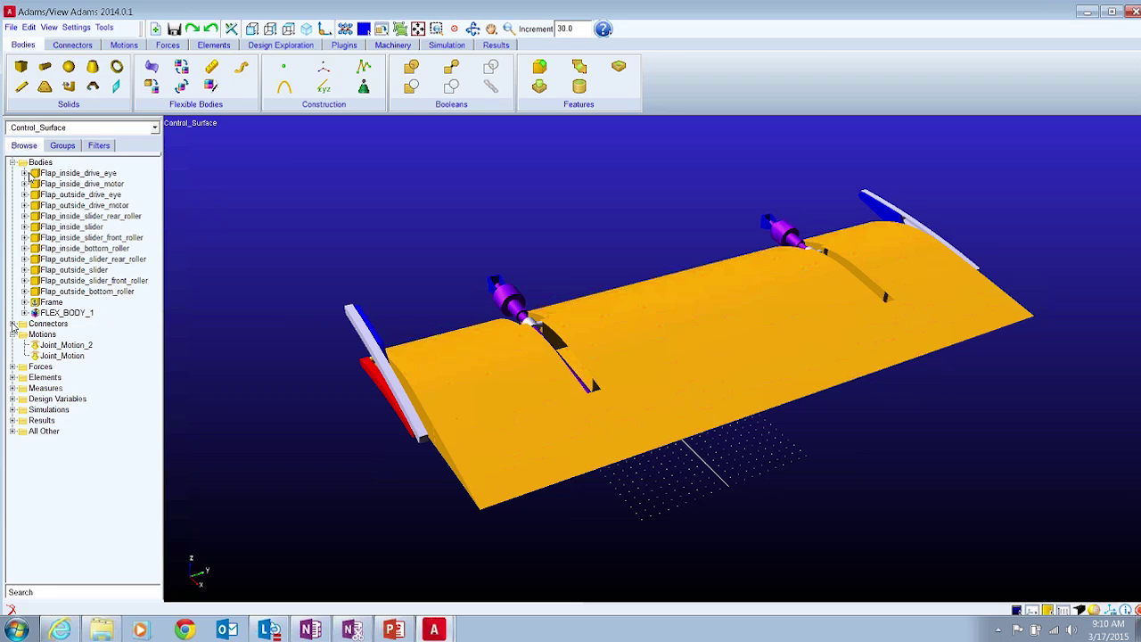
# Show the connectors and the model's icons, and import the Create_Joints command file to attach the flexible flap
pyautogui.click(13, 324)
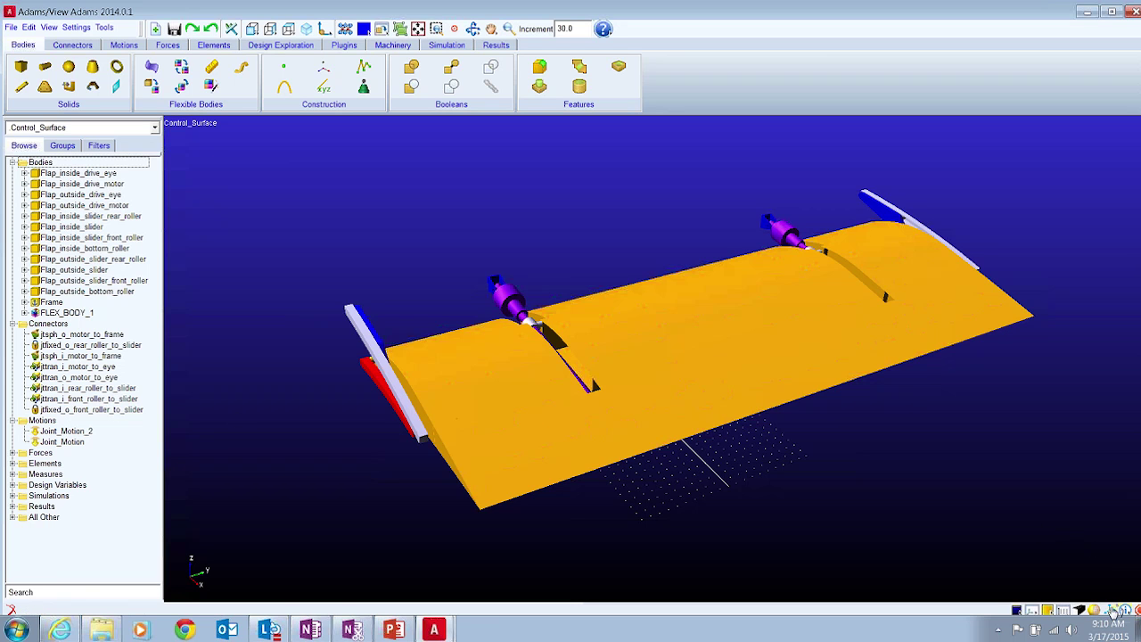
pyautogui.press('v')
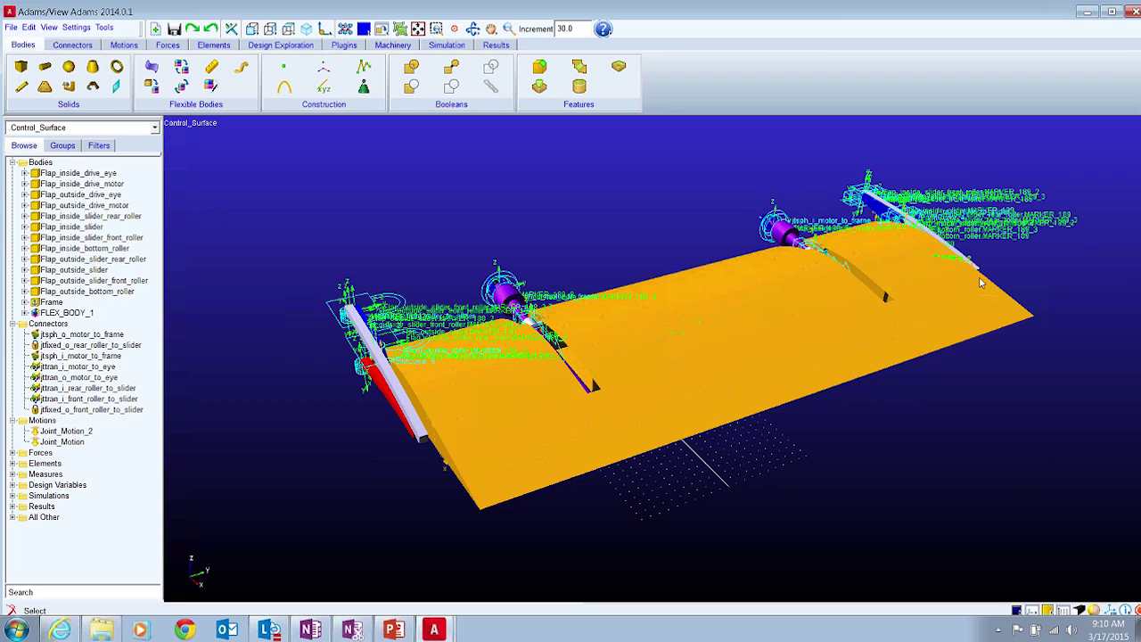
pyautogui.click(10, 29)
pyautogui.click(25, 102)
pyautogui.rightClick(394, 295)
pyautogui.click(418, 303)
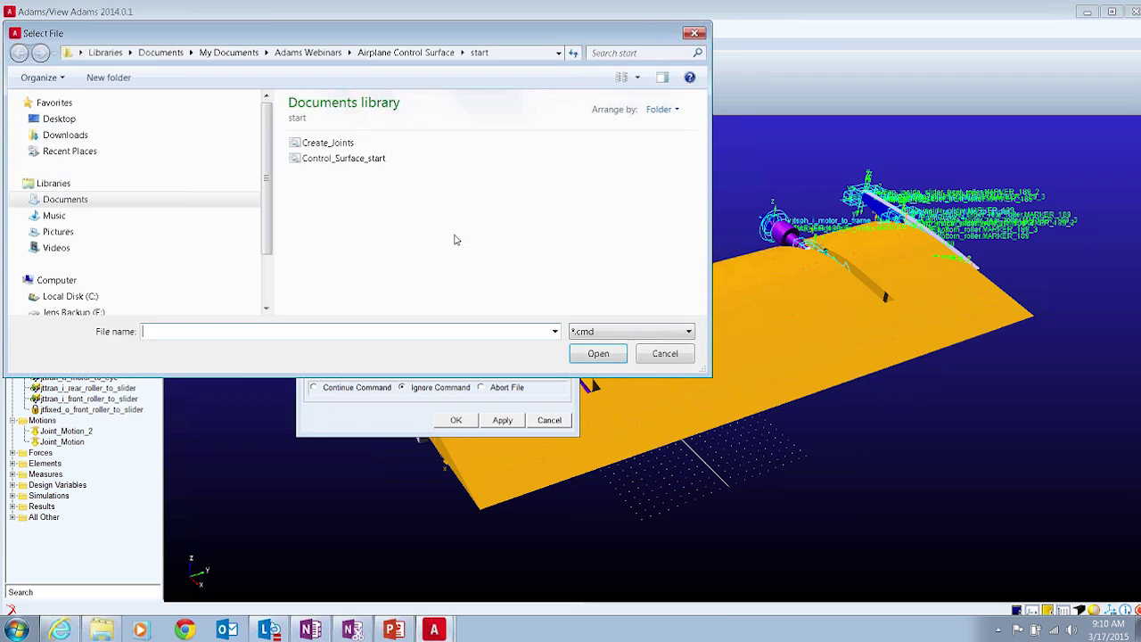
pyautogui.click(328, 144)
pyautogui.click(598, 353)
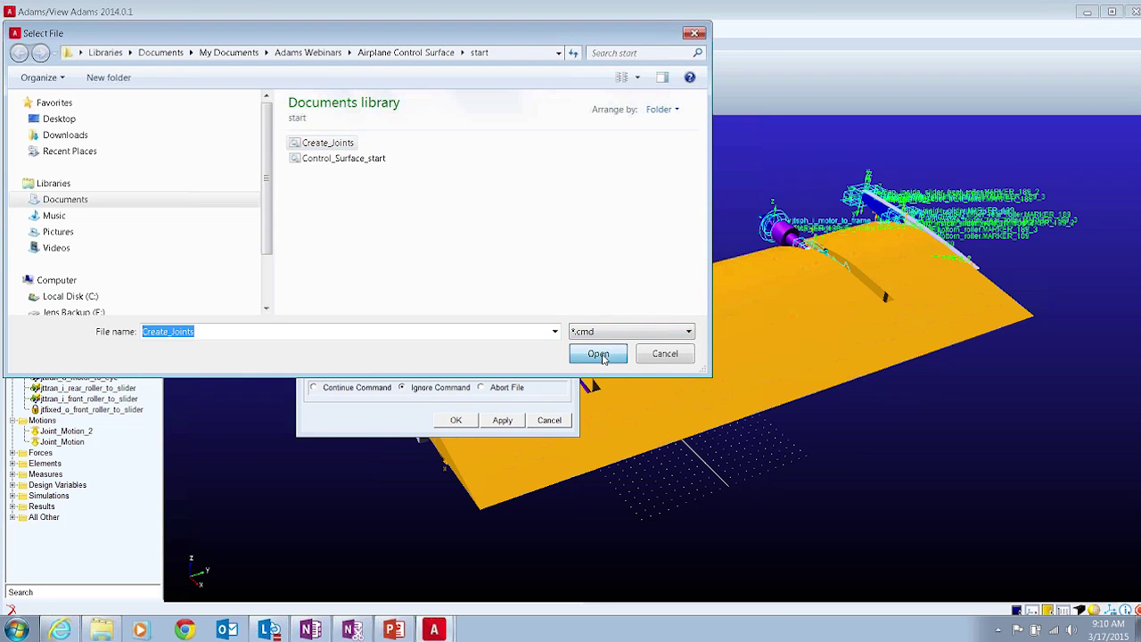
pyautogui.click(455, 421)
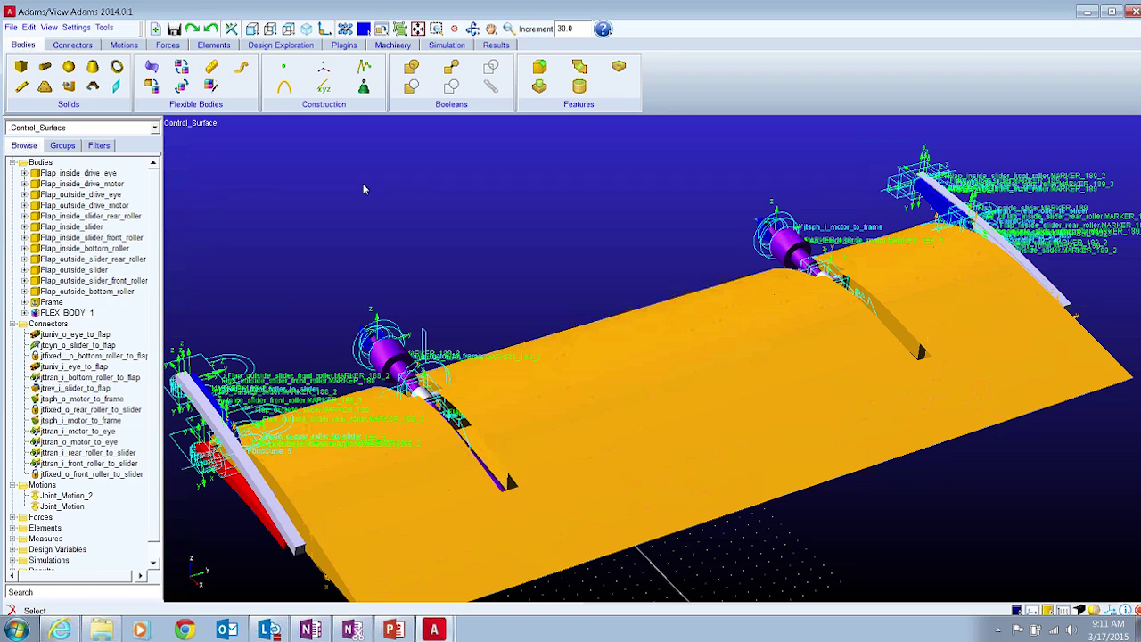
# Verify the Control_Surface model and review its degrees of freedom and redundant constraints
pyautogui.scroll(-2, 364, 189)
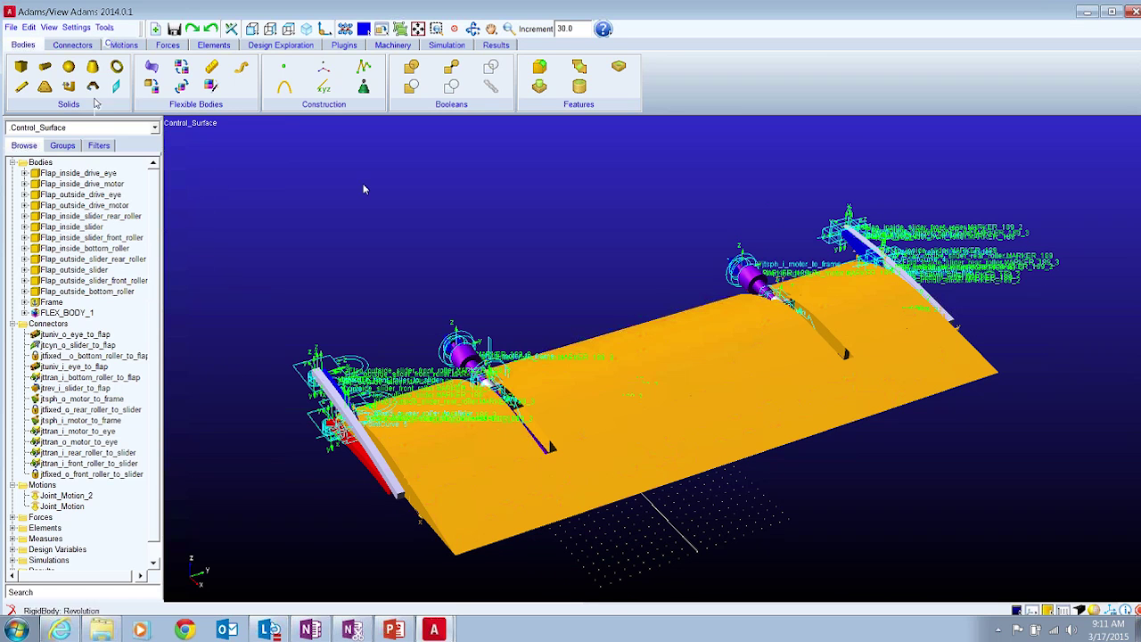
pyautogui.click(104, 26)
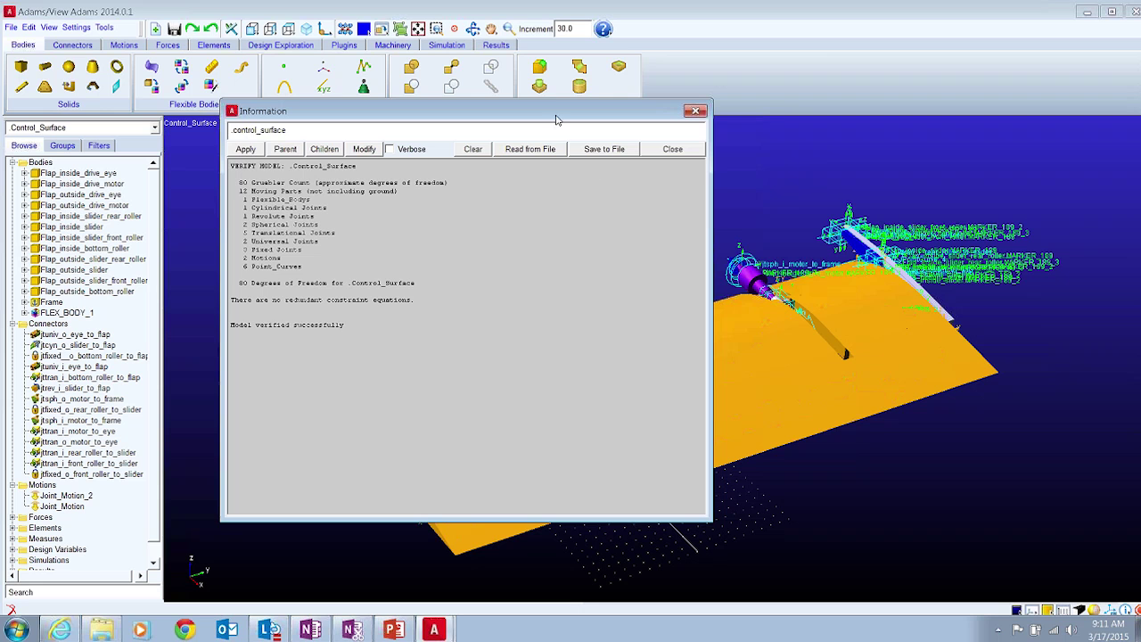
pyautogui.moveTo(556, 118); pyautogui.dragTo(576, 106)
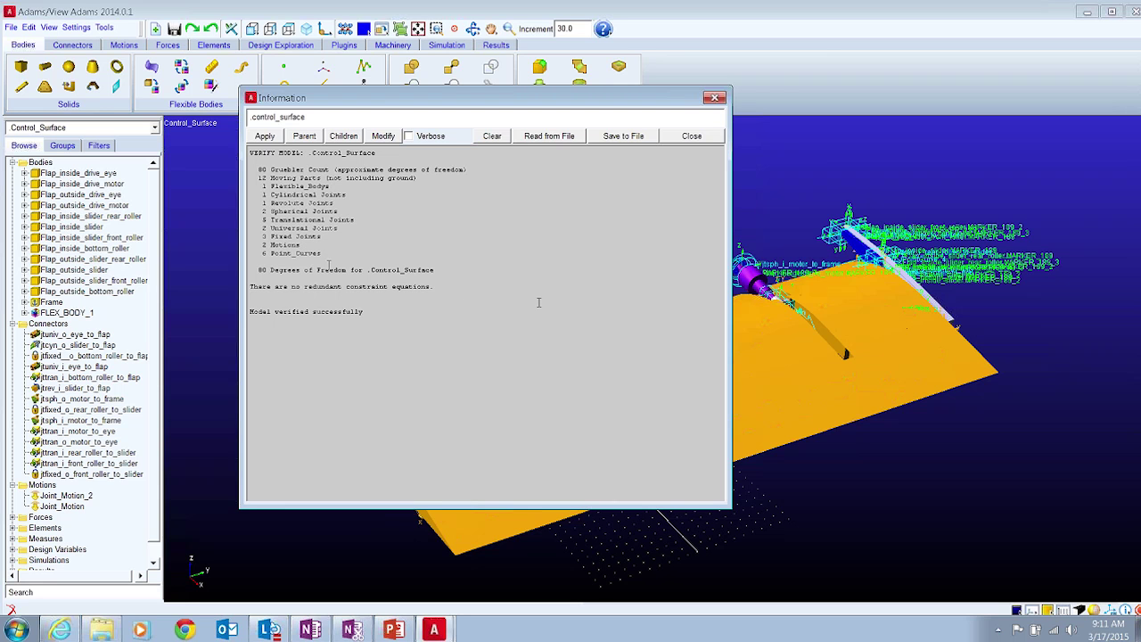
pyautogui.click(692, 136)
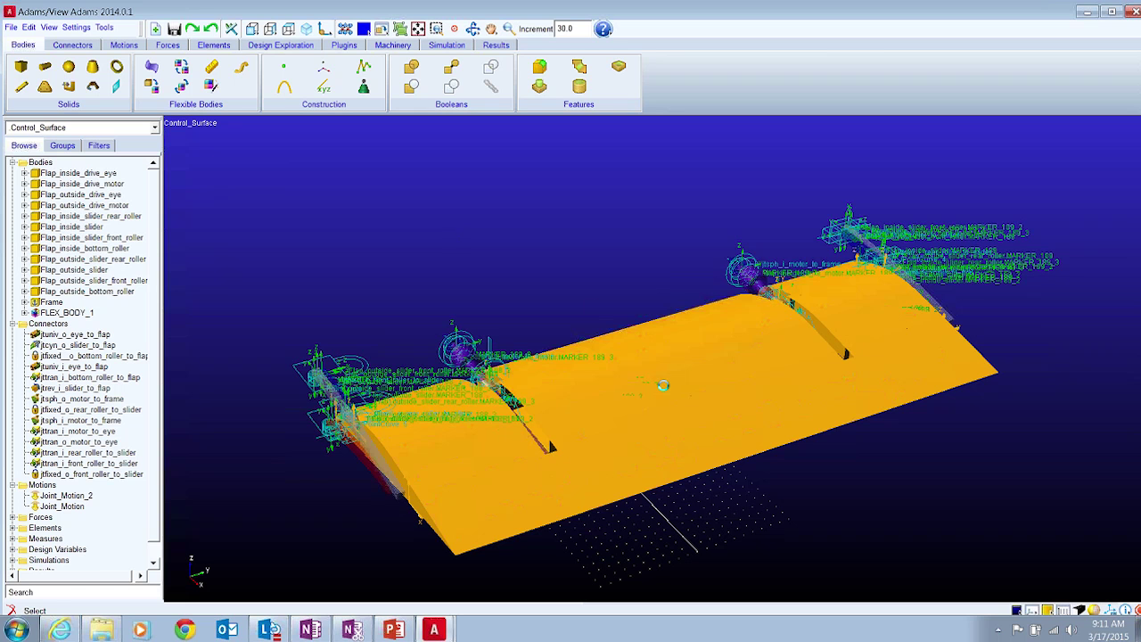
# Change the flexible flap's inertia modeling to Rigid body
pyautogui.rightClick(664, 391)
pyautogui.click(812, 408)
pyautogui.moveTo(655, 101); pyautogui.dragTo(409, 96)
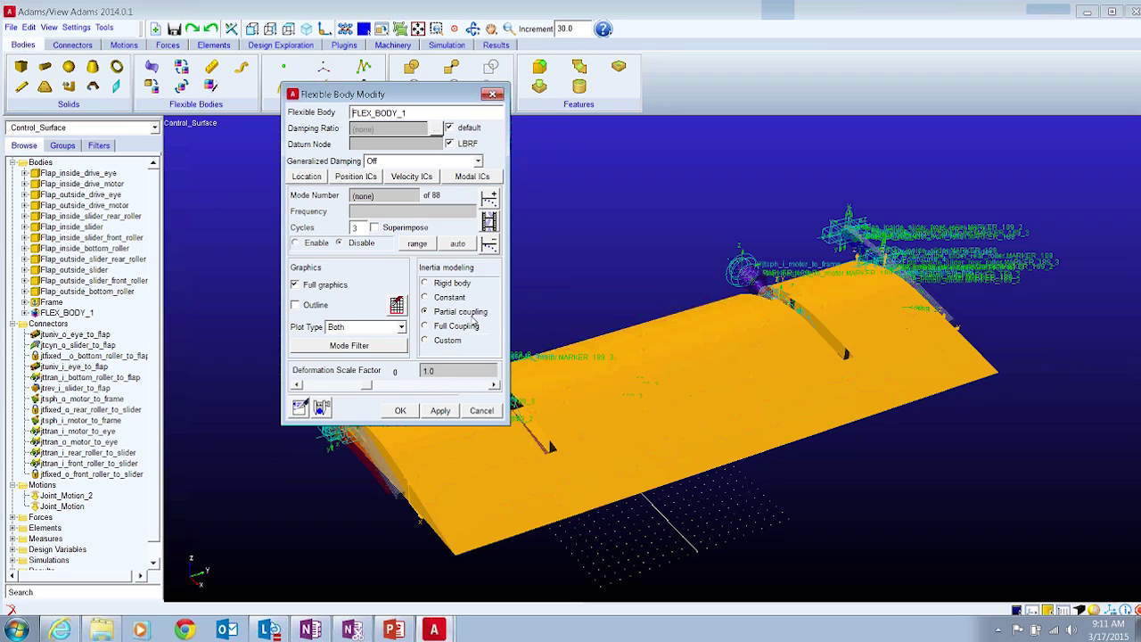
pyautogui.click(425, 283)
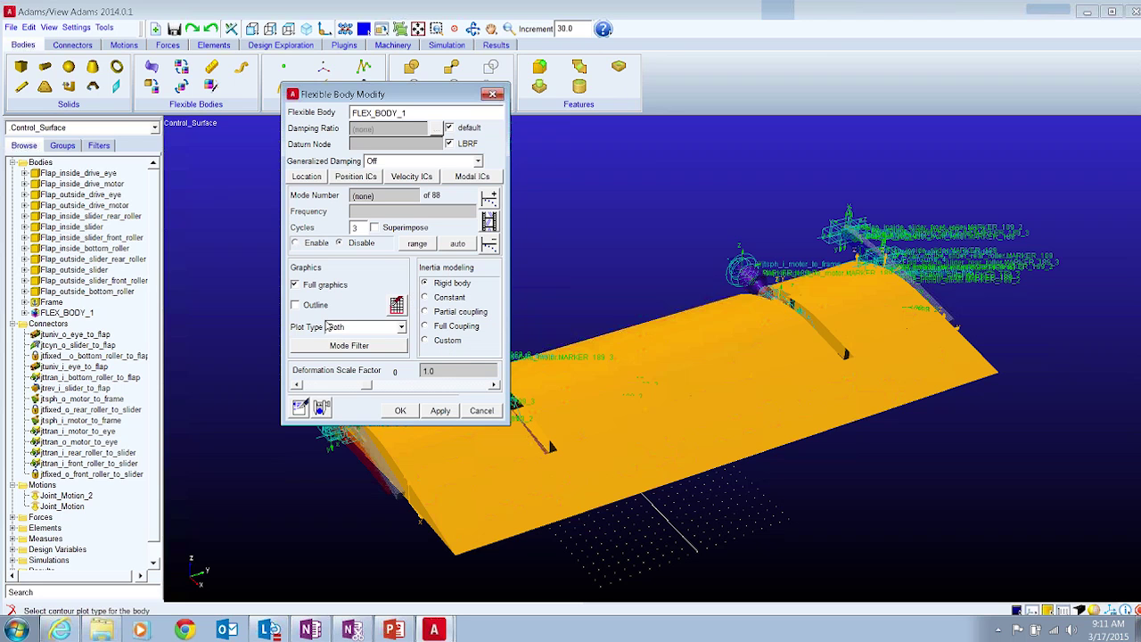
pyautogui.click(400, 410)
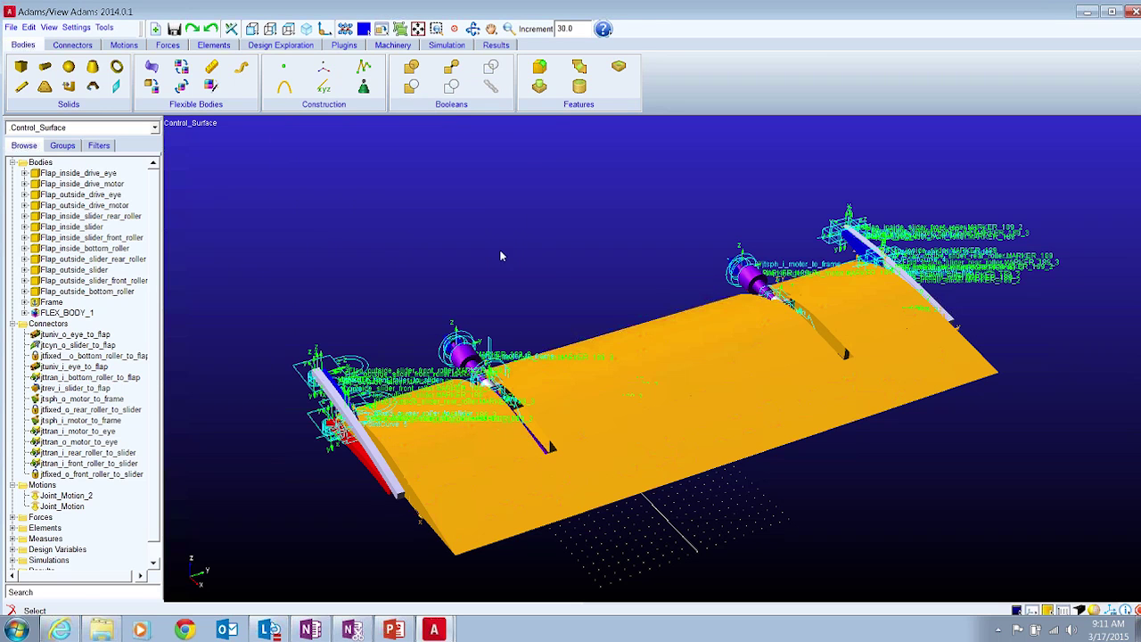
# Verify the model again with the flap treated as rigid, and check the report for redundant constraints
pyautogui.click(104, 27)
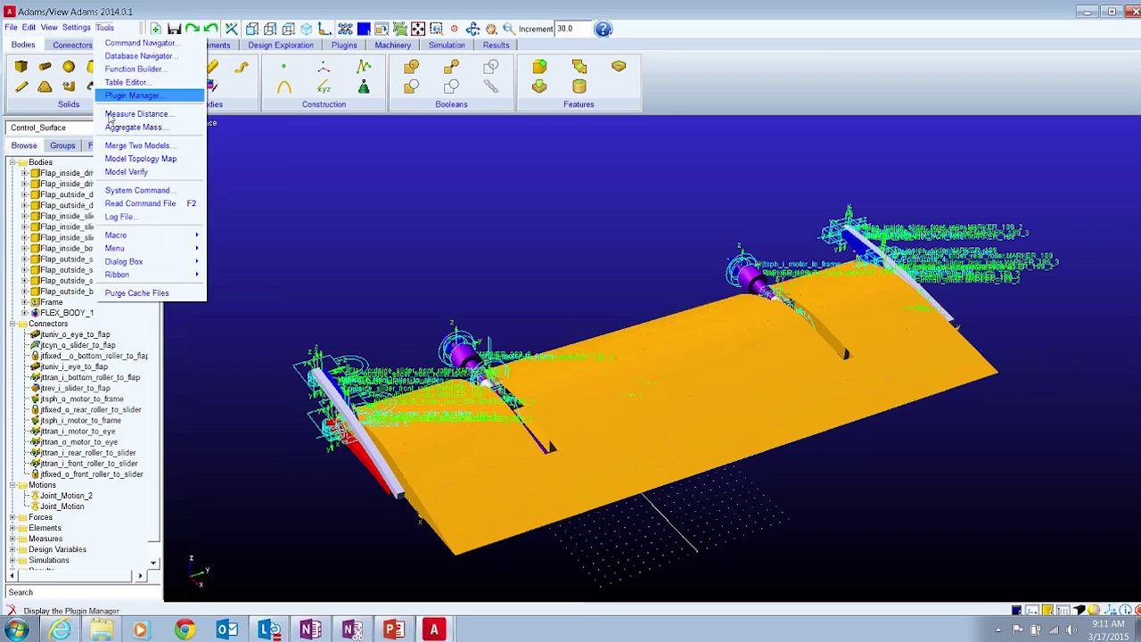
pyautogui.click(126, 171)
pyautogui.click(687, 134)
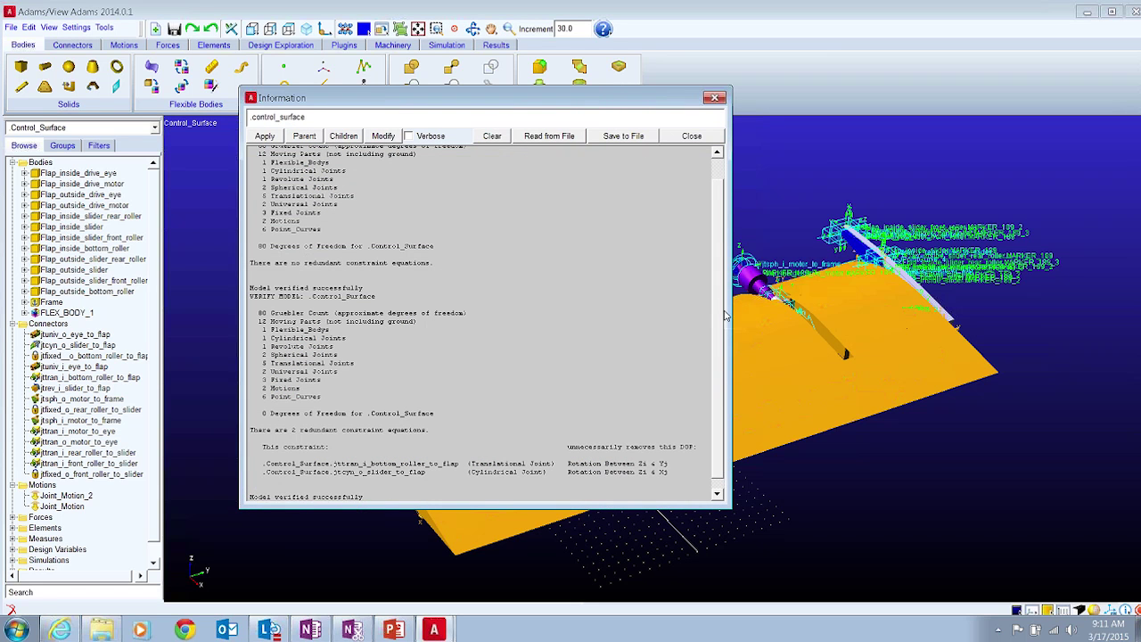
pyautogui.scroll(-1, 720, 339)
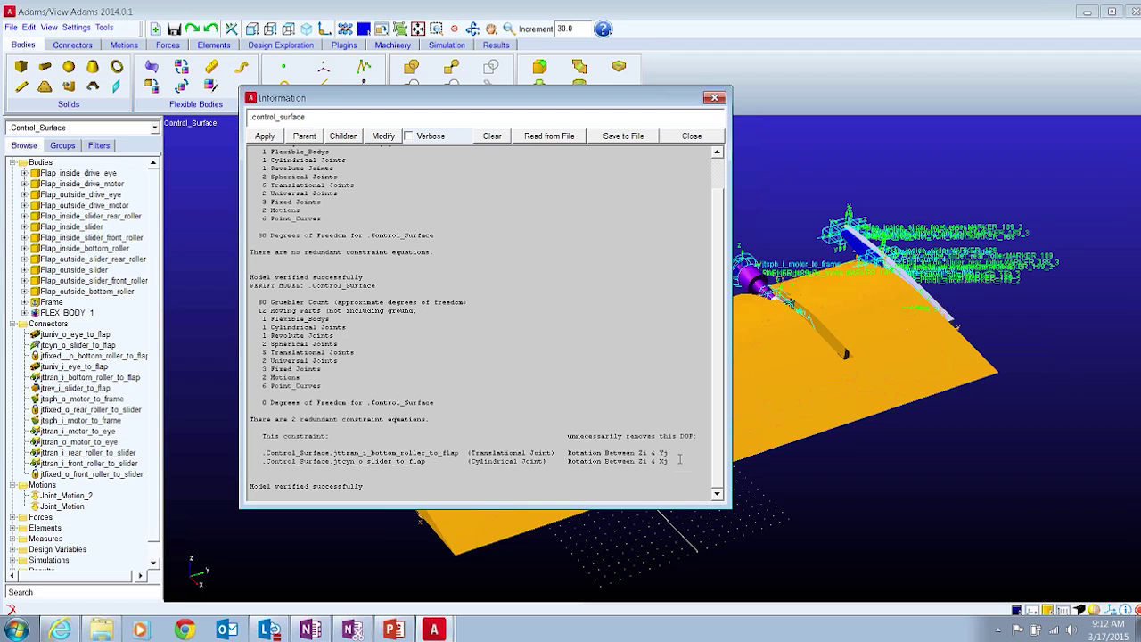
pyautogui.click(691, 137)
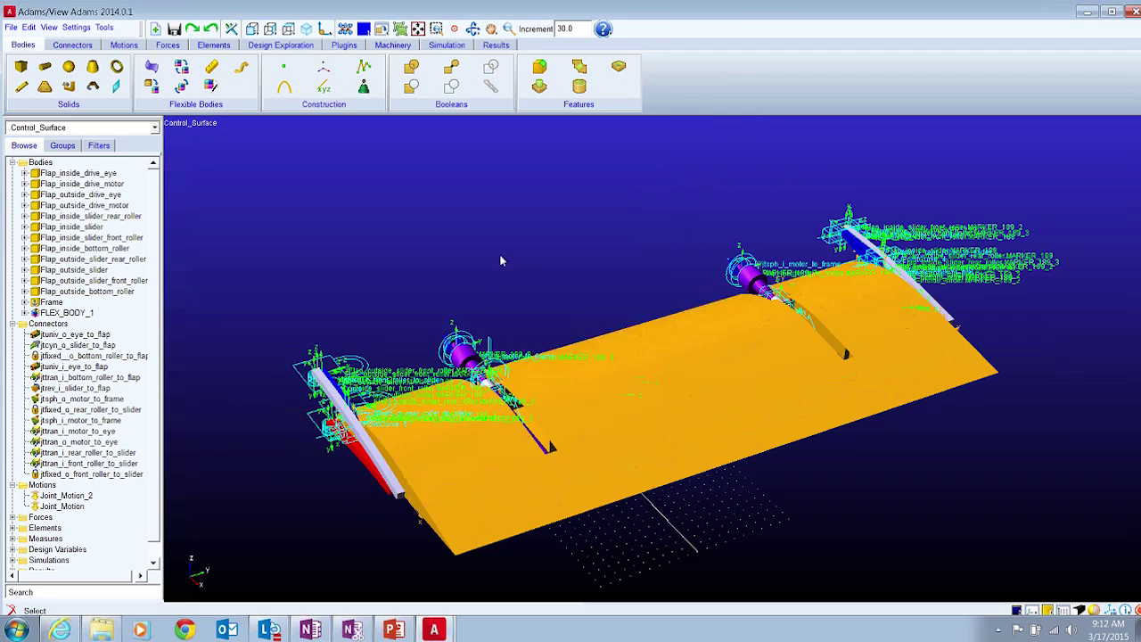
# Make FLEX_BODY_1 flexible again with Partial inertia modeling
pyautogui.rightClick(638, 415)
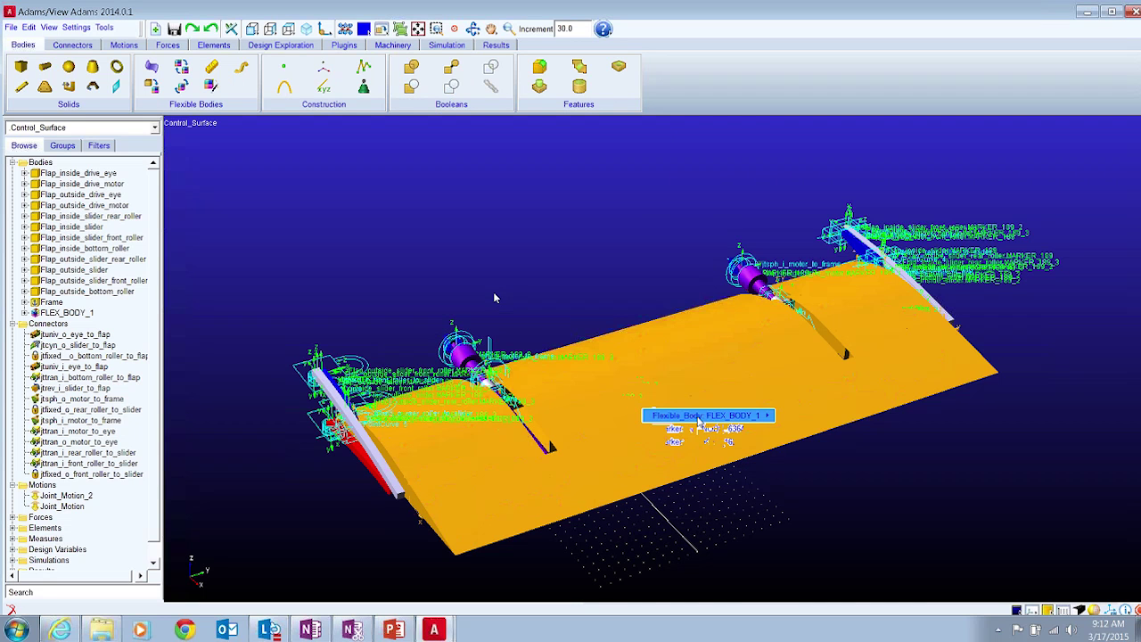
pyautogui.moveTo(764, 417)
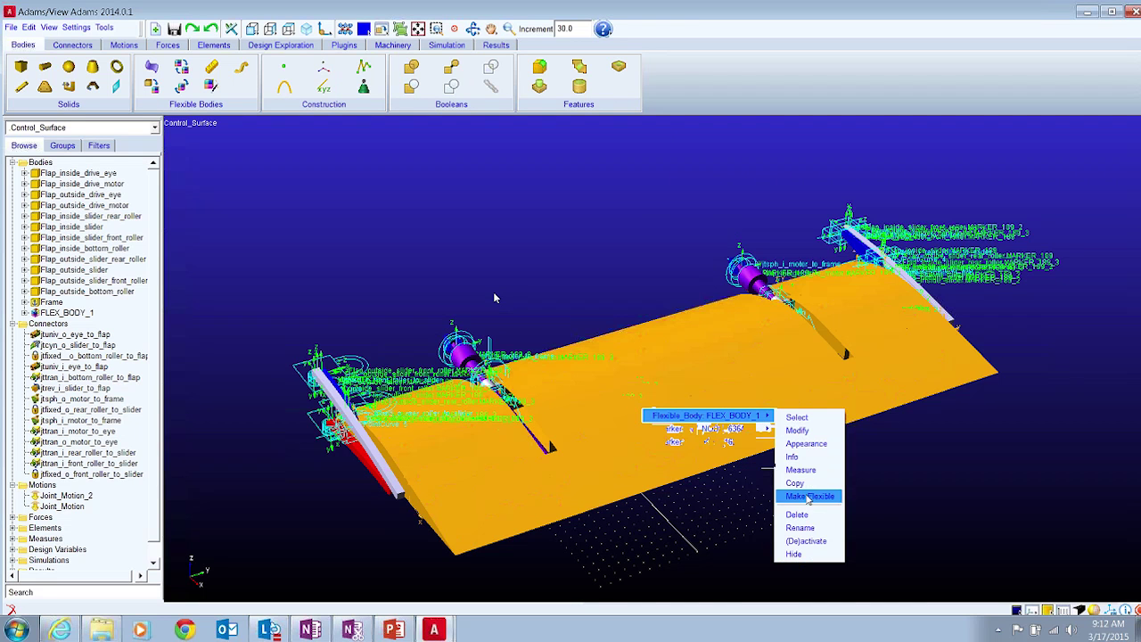
pyautogui.click(805, 497)
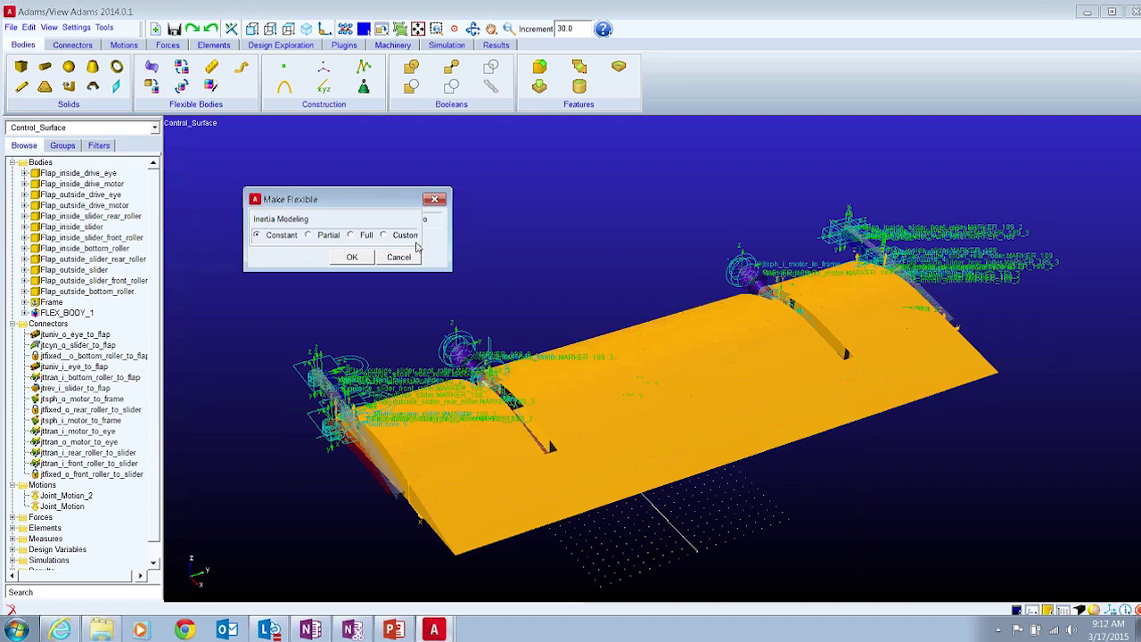
pyautogui.click(346, 256)
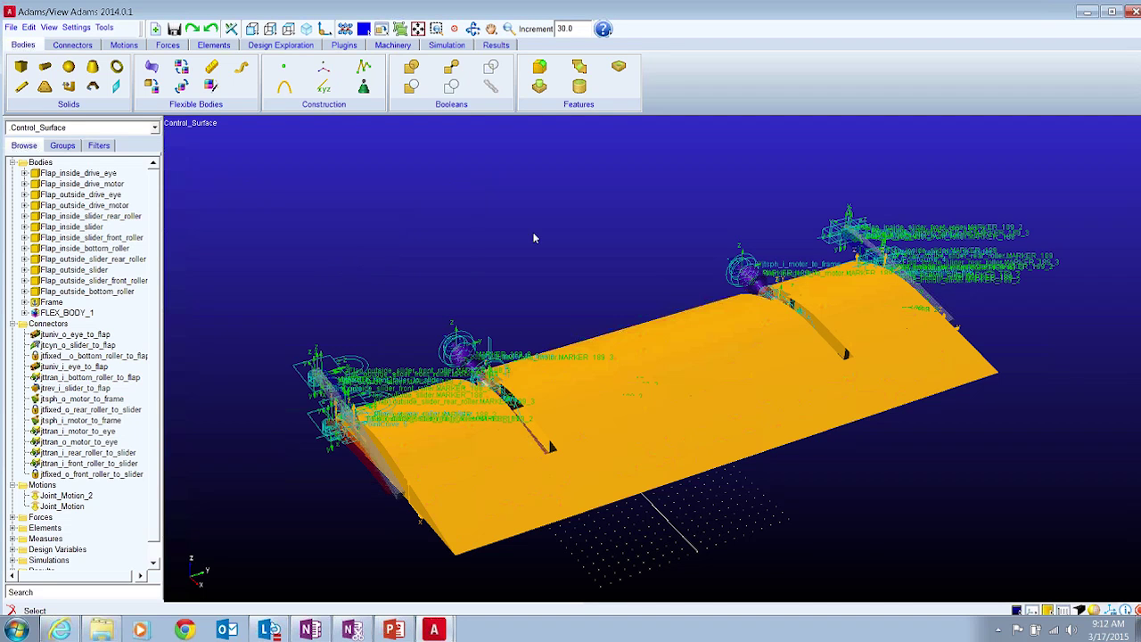
# Review the flap's mode shapes from mode 1 to mode 4, animating the first one
pyautogui.doubleClick(703, 381)
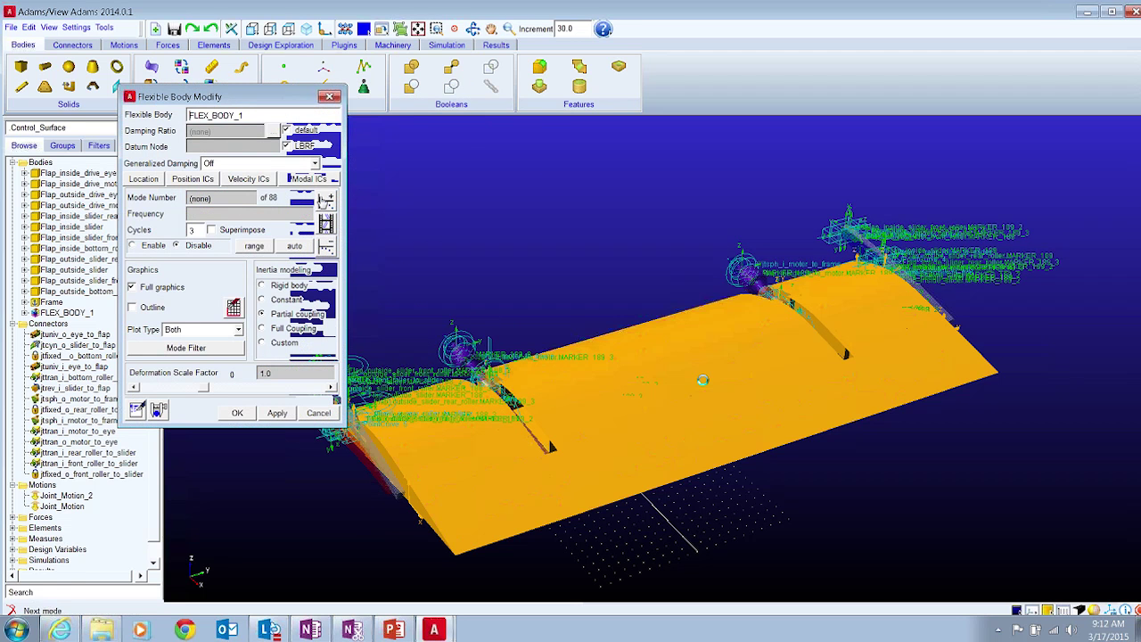
pyautogui.click(326, 200)
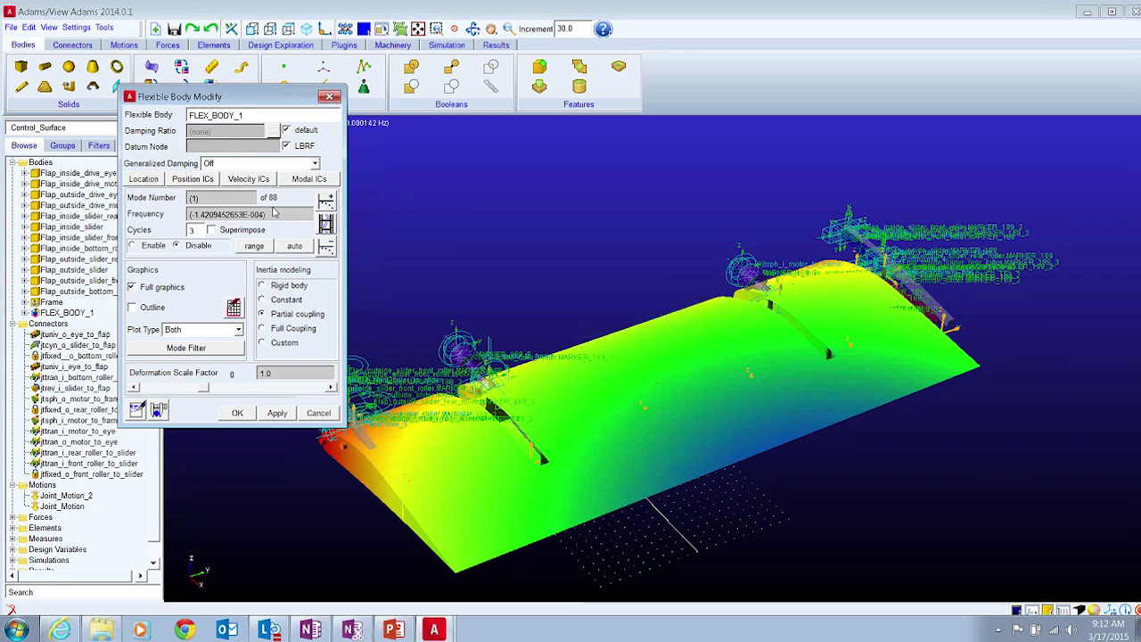
pyautogui.click(326, 222)
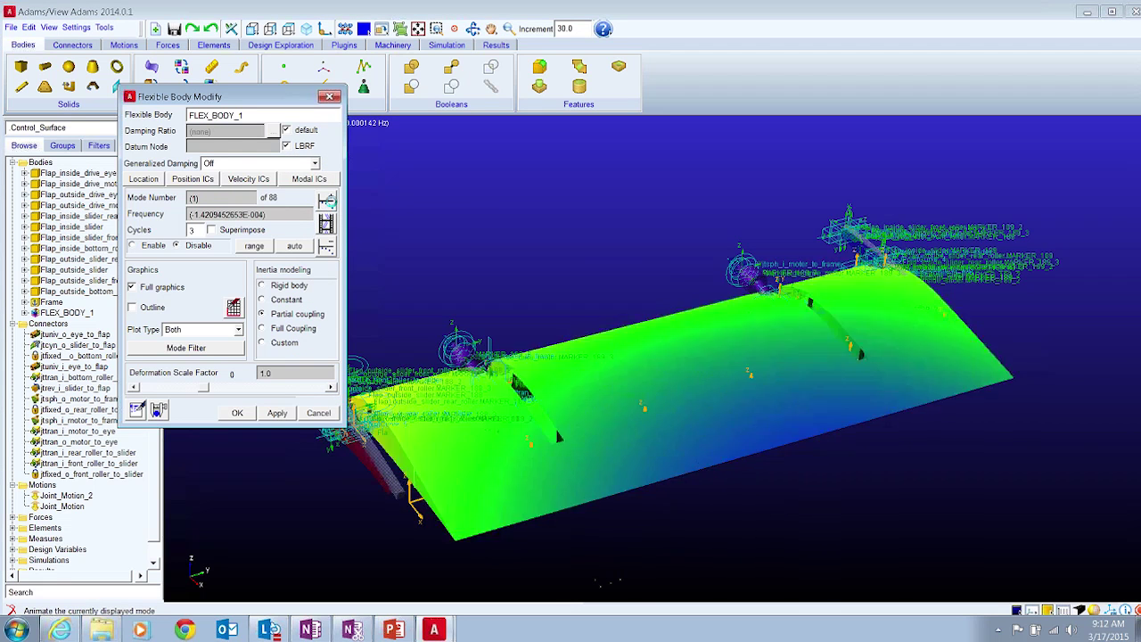
pyautogui.click(327, 200)
pyautogui.click(326, 199)
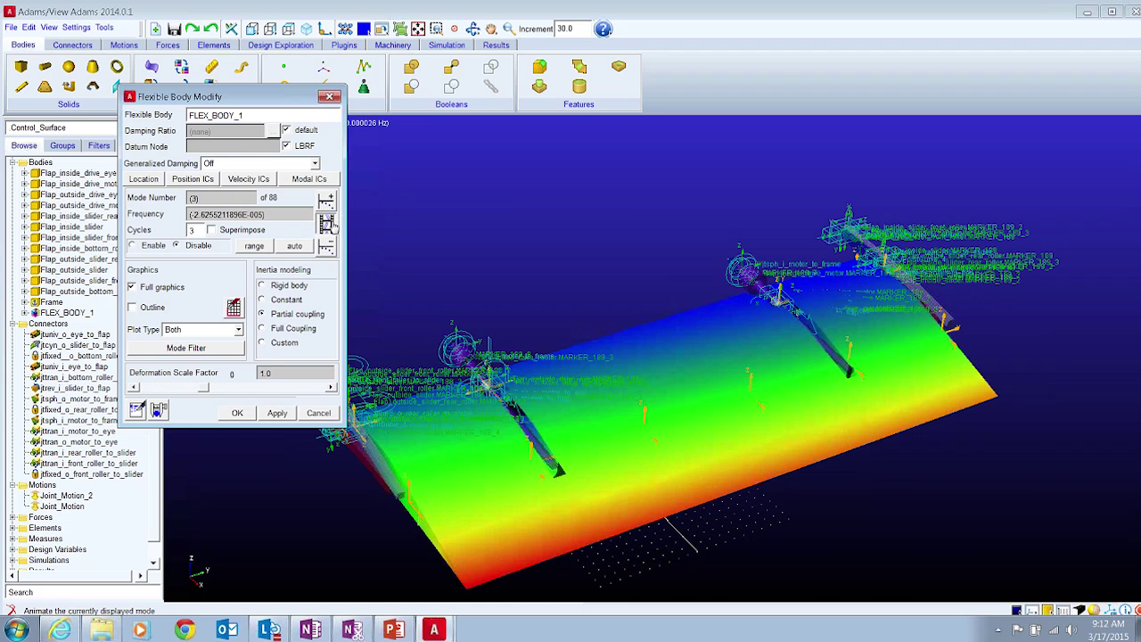
pyautogui.click(326, 200)
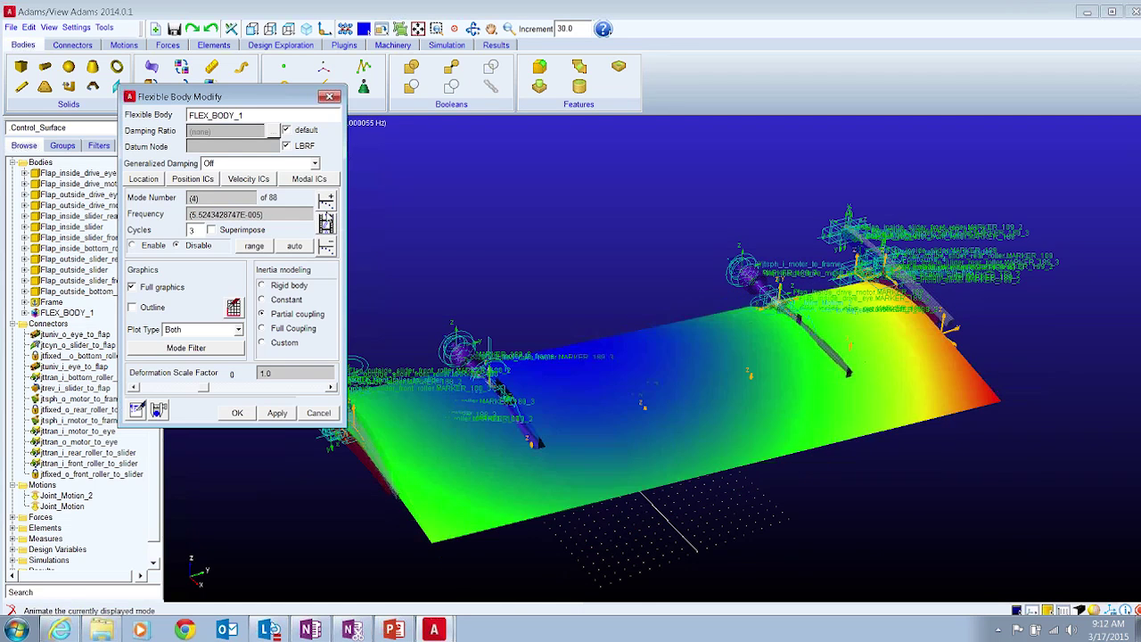
pyautogui.click(326, 200)
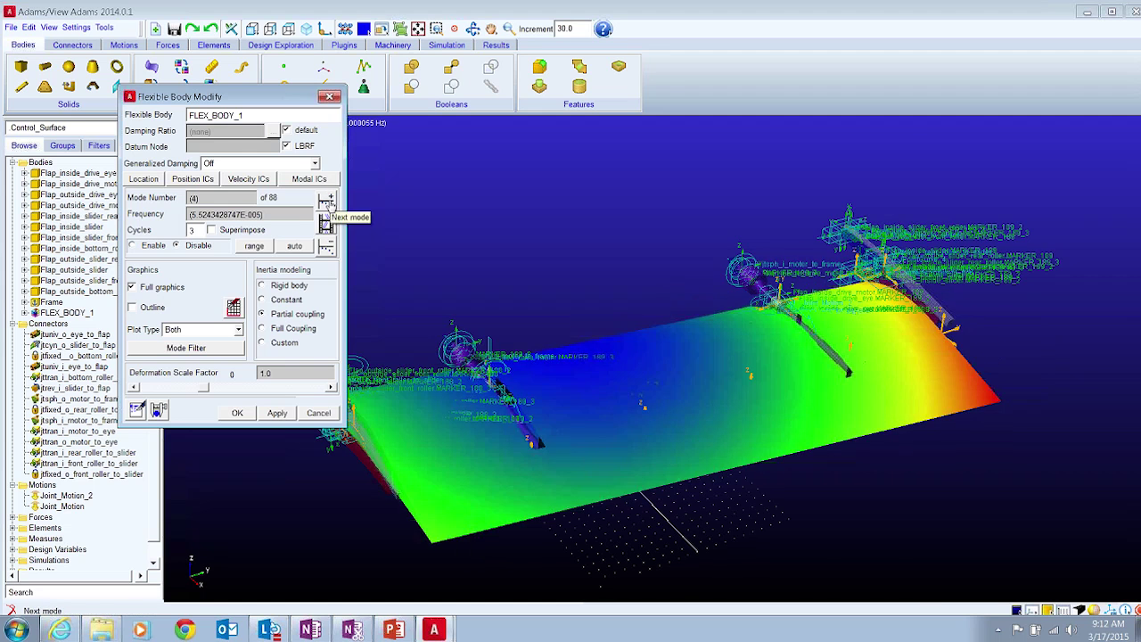
pyautogui.click(329, 97)
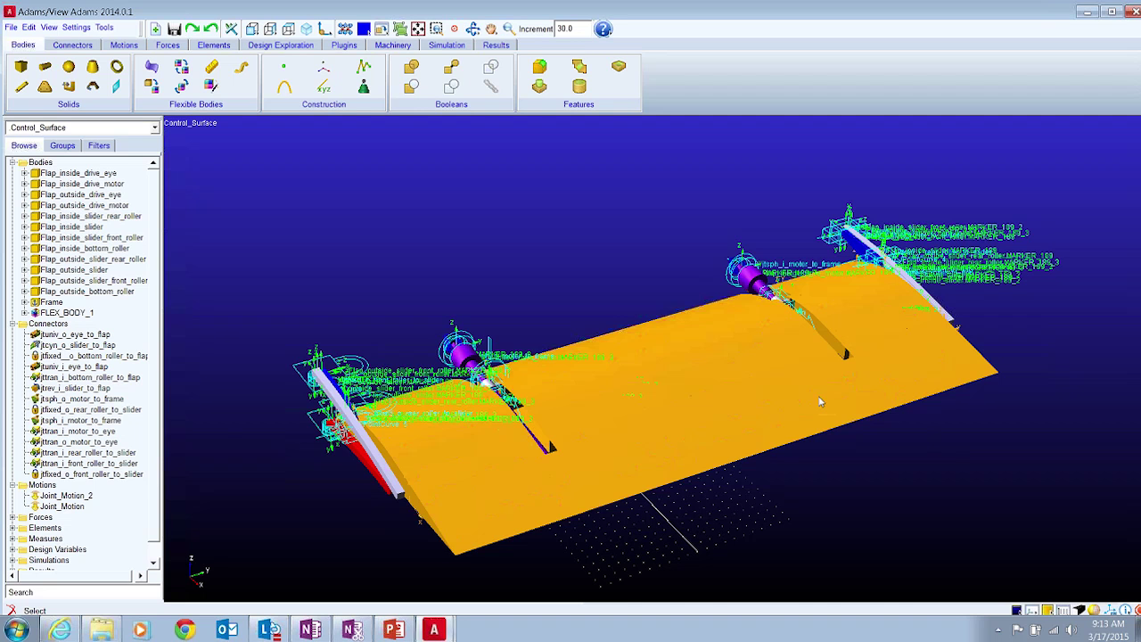
# Make the flexible flap FLEX_BODY_1 see-through by setting its transparency to 39
pyautogui.rightClick(726, 355)
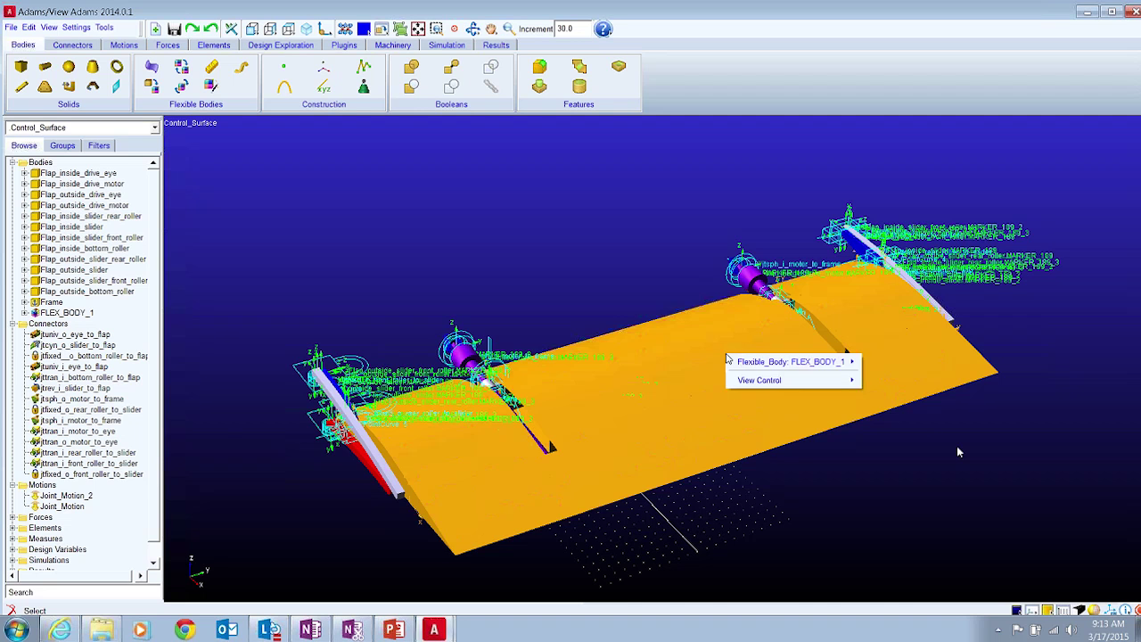
pyautogui.moveTo(811, 361)
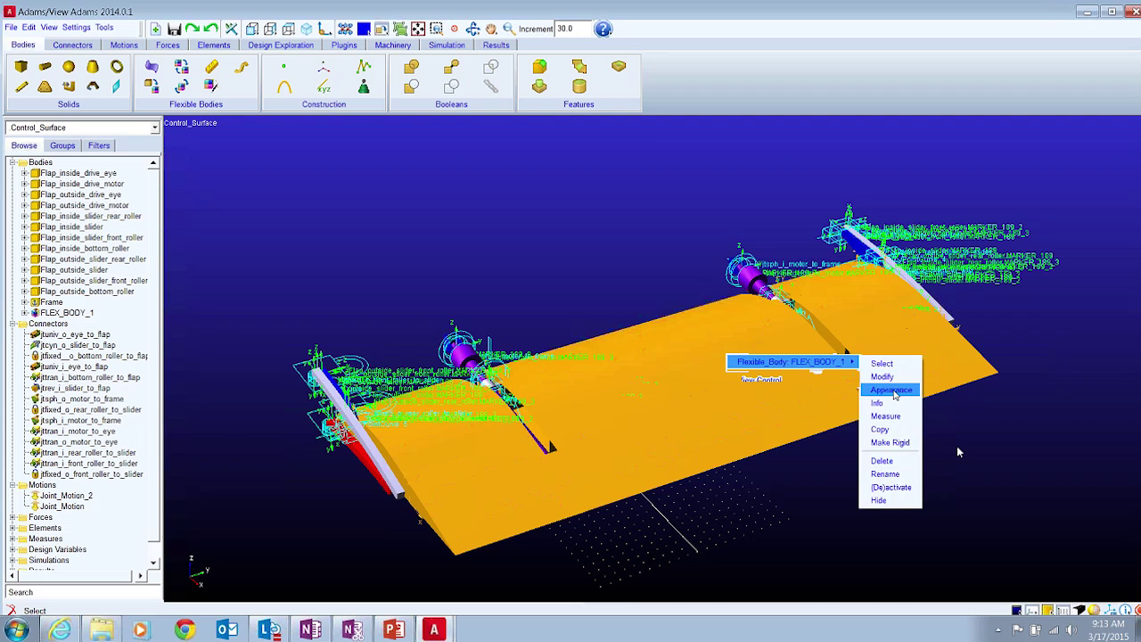
pyautogui.click(891, 390)
pyautogui.moveTo(524, 257); pyautogui.dragTo(549, 258)
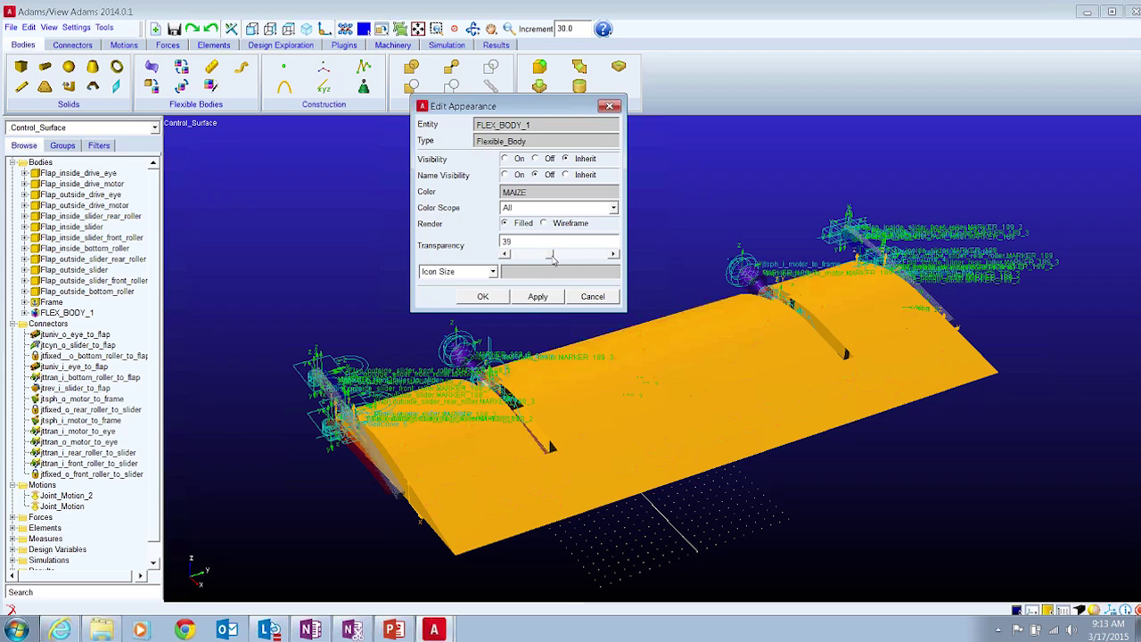
pyautogui.click(485, 297)
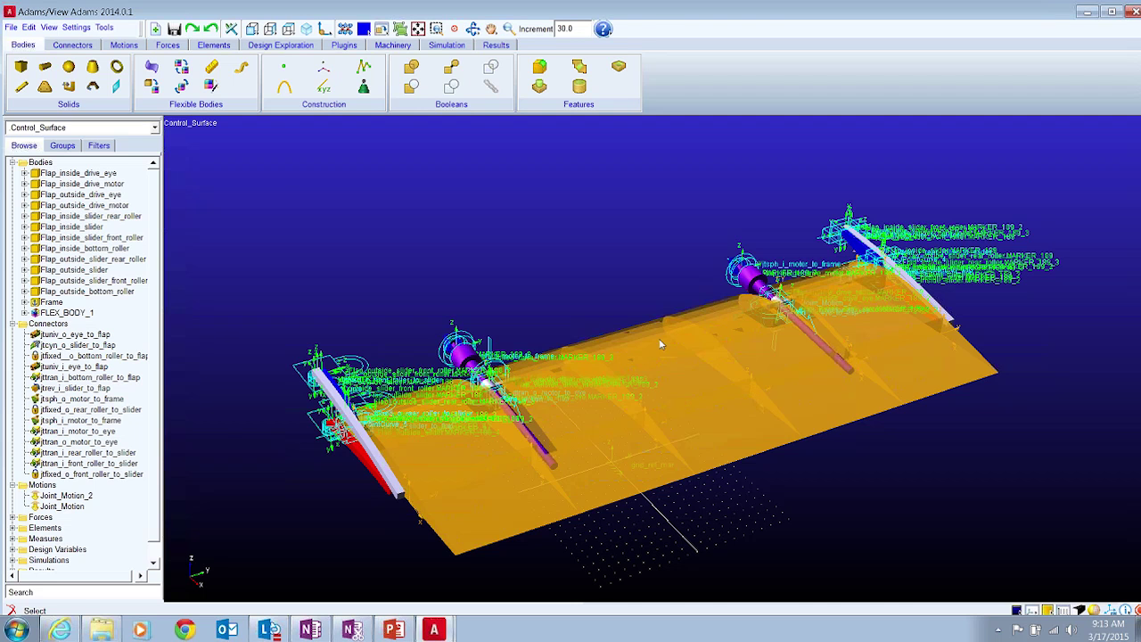
# Create a space-fixed single-component force with Custom characteristic on the flap's inner rib area, directed along INT_NODE_6363.Z
pyautogui.click(168, 45)
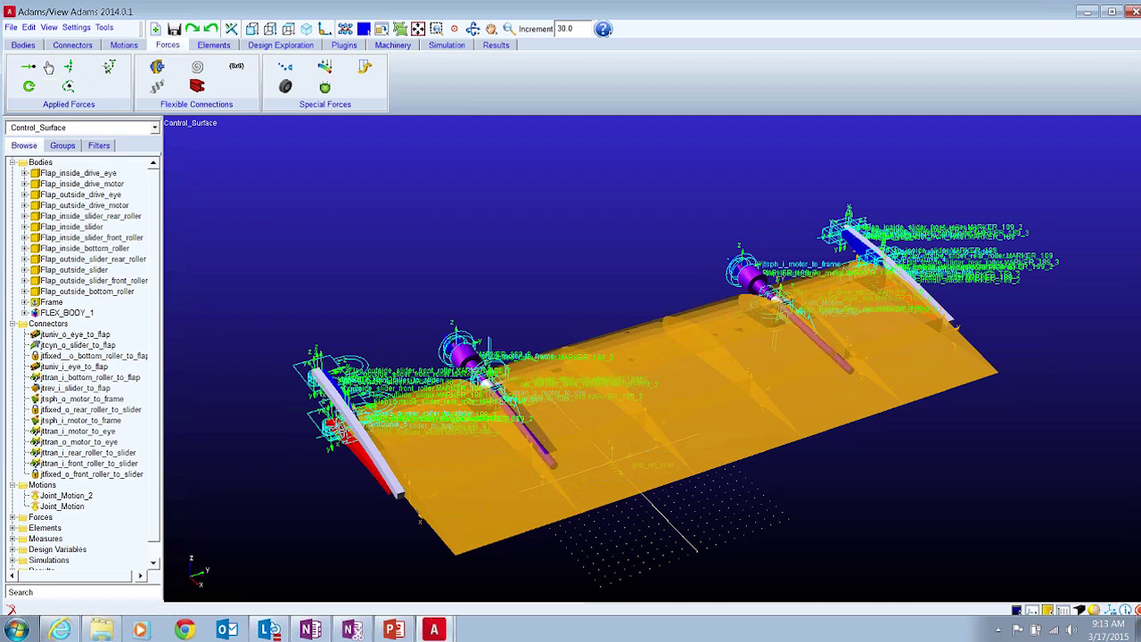
pyautogui.click(29, 86)
pyautogui.click(28, 68)
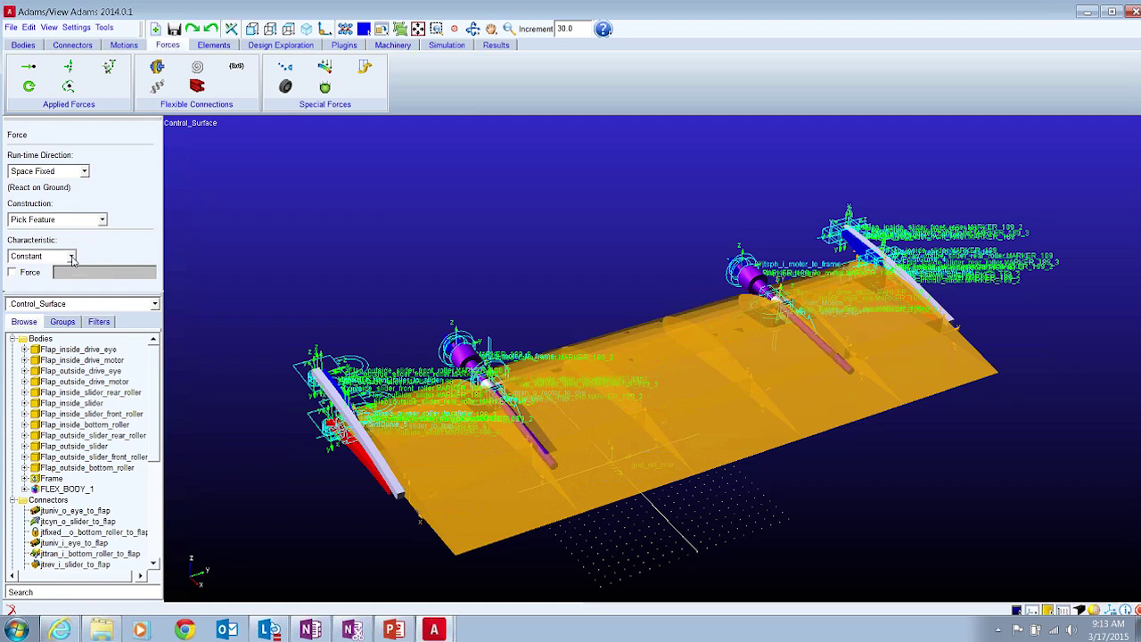
pyautogui.click(73, 257)
pyautogui.click(35, 279)
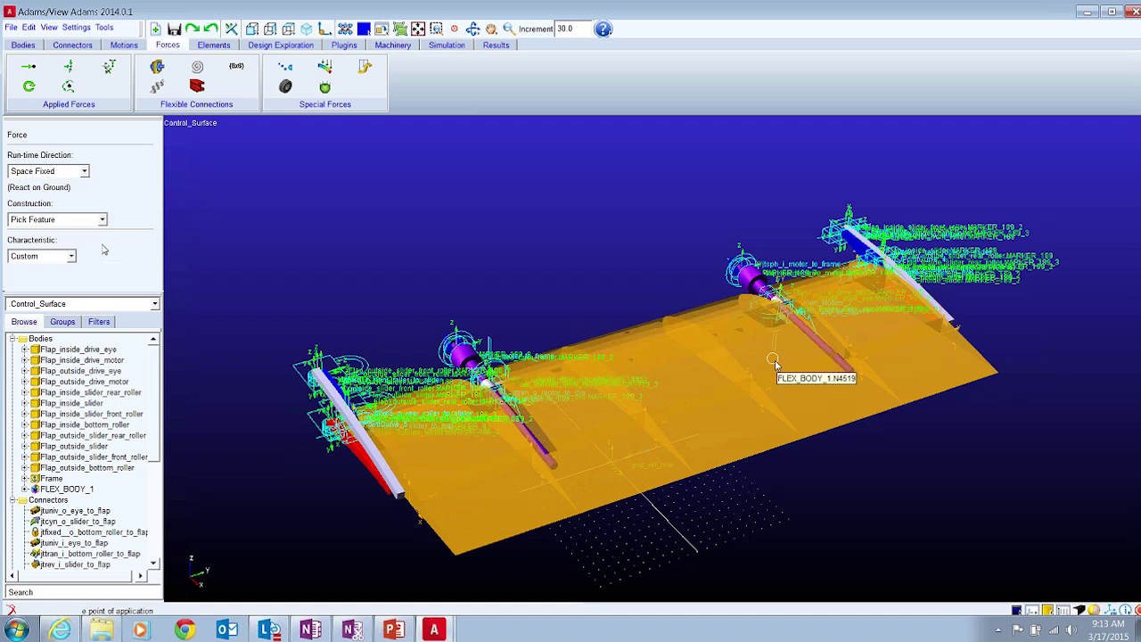
pyautogui.click(750, 402)
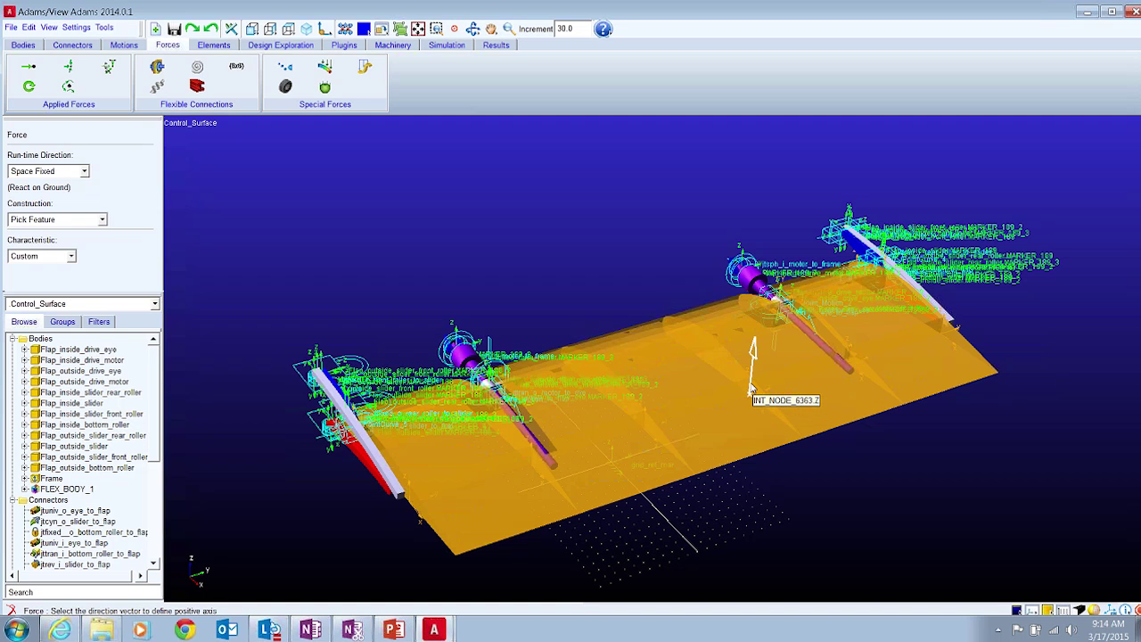
pyautogui.click(750, 389)
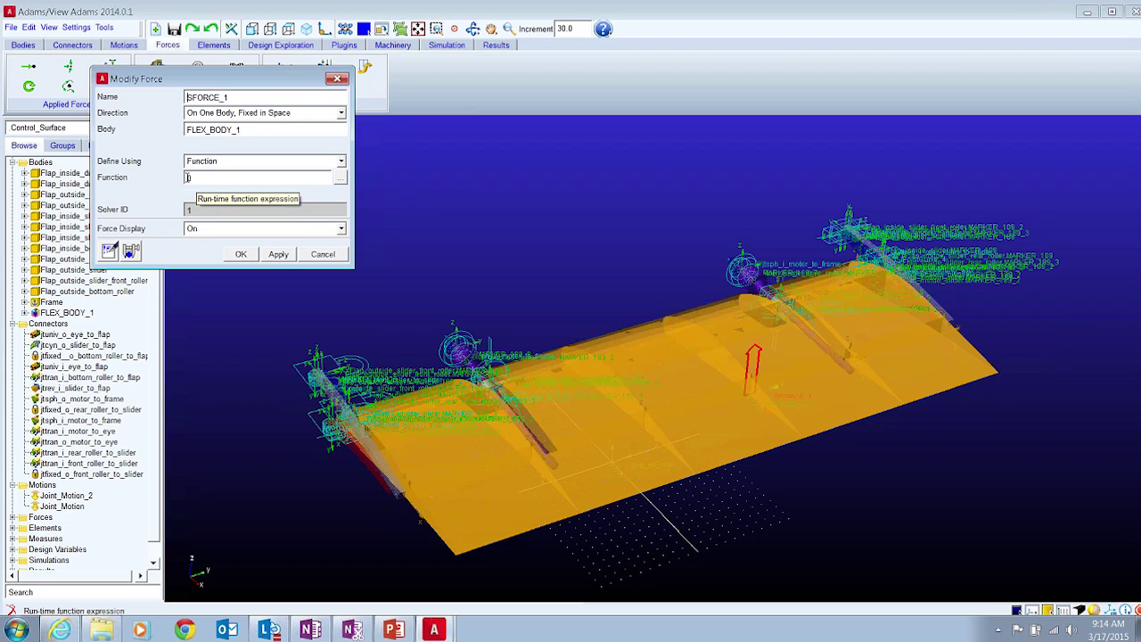
# Define SFORCE_1 with the copied step function of time, ramping from 0 to a magnitude of 1500 over the first second
pyautogui.moveTo(188, 178); pyautogui.dragTo(228, 181)
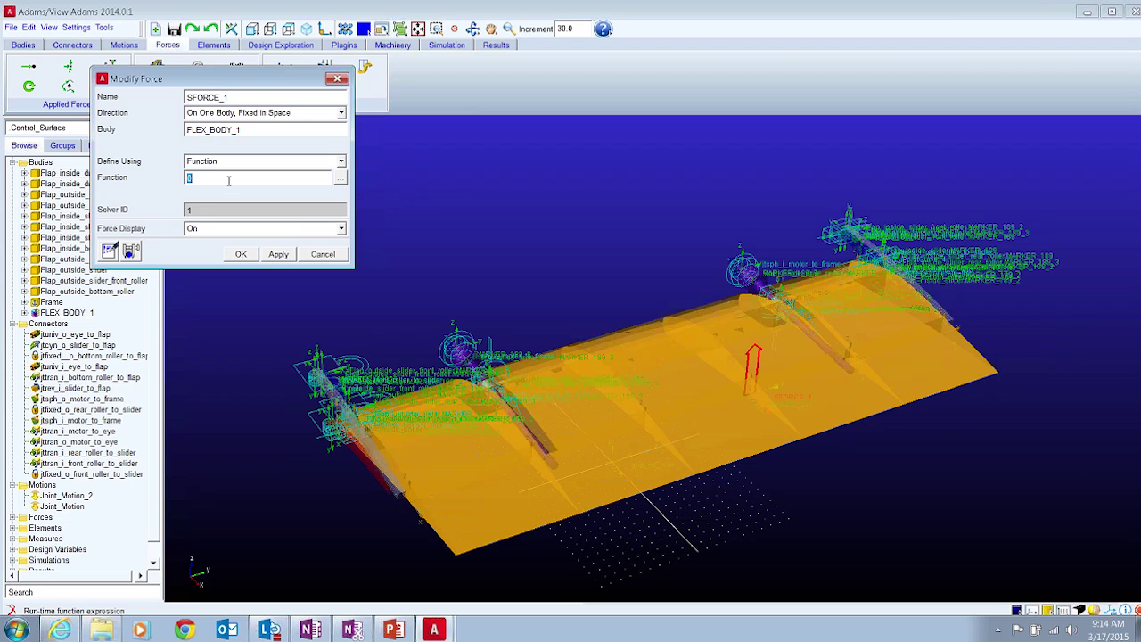
pyautogui.write('1')
pyautogui.rightClick(194, 183)
pyautogui.click(207, 224)
pyautogui.press('Delete')
pyautogui.click(240, 255)
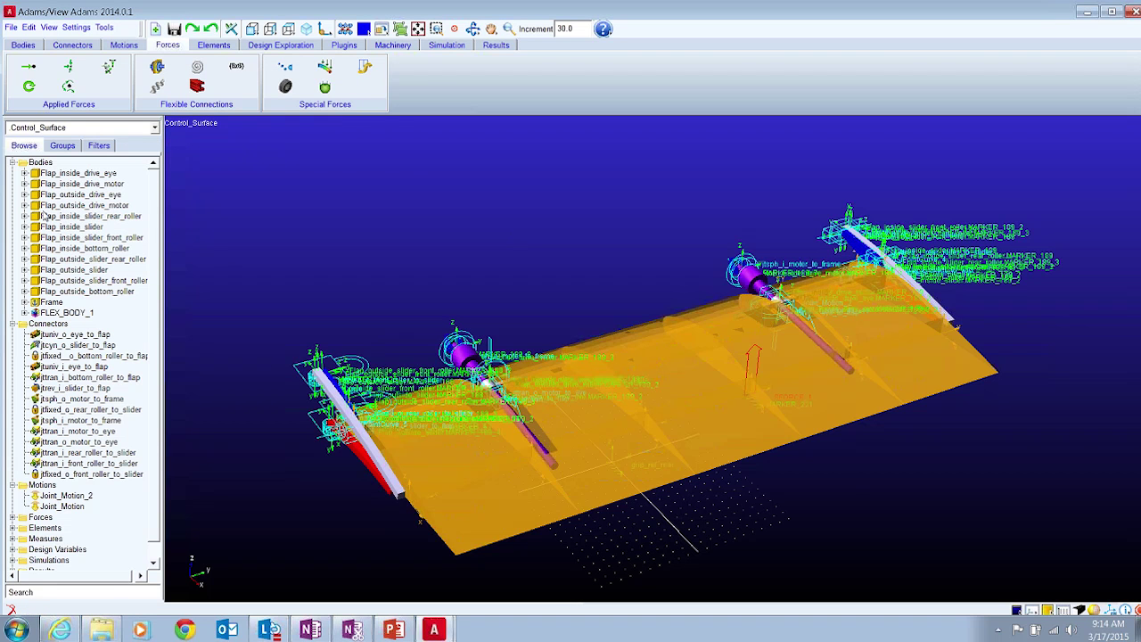
# Create a second space-fixed Custom single-component force at the flap's middle rib area, directed along INT_NODE_6364.Z
pyautogui.click(28, 68)
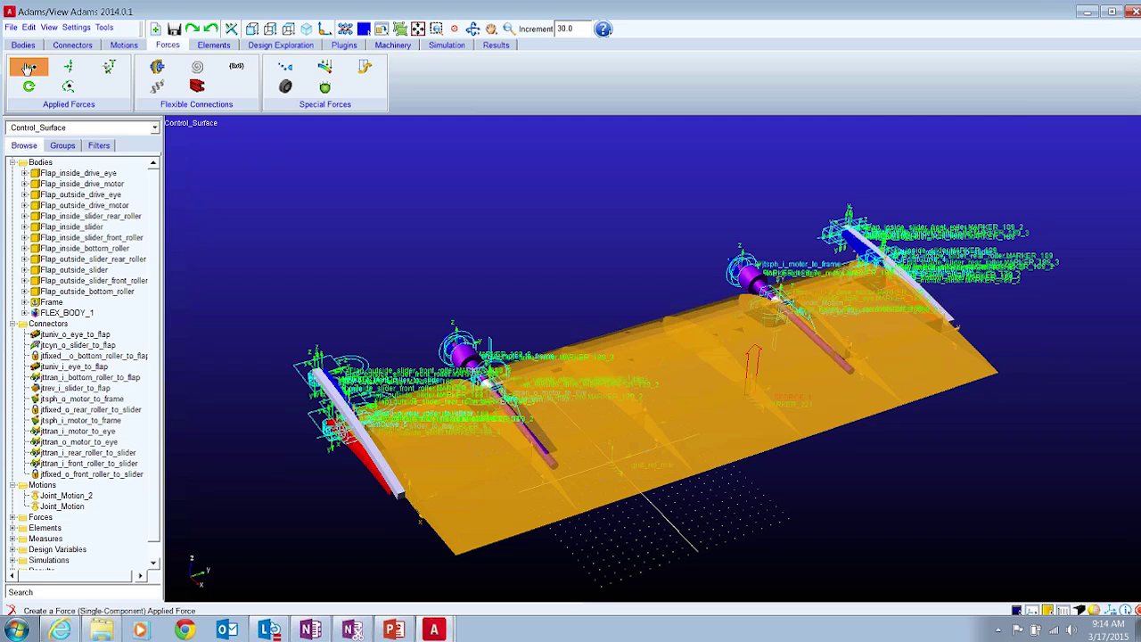
pyautogui.click(68, 256)
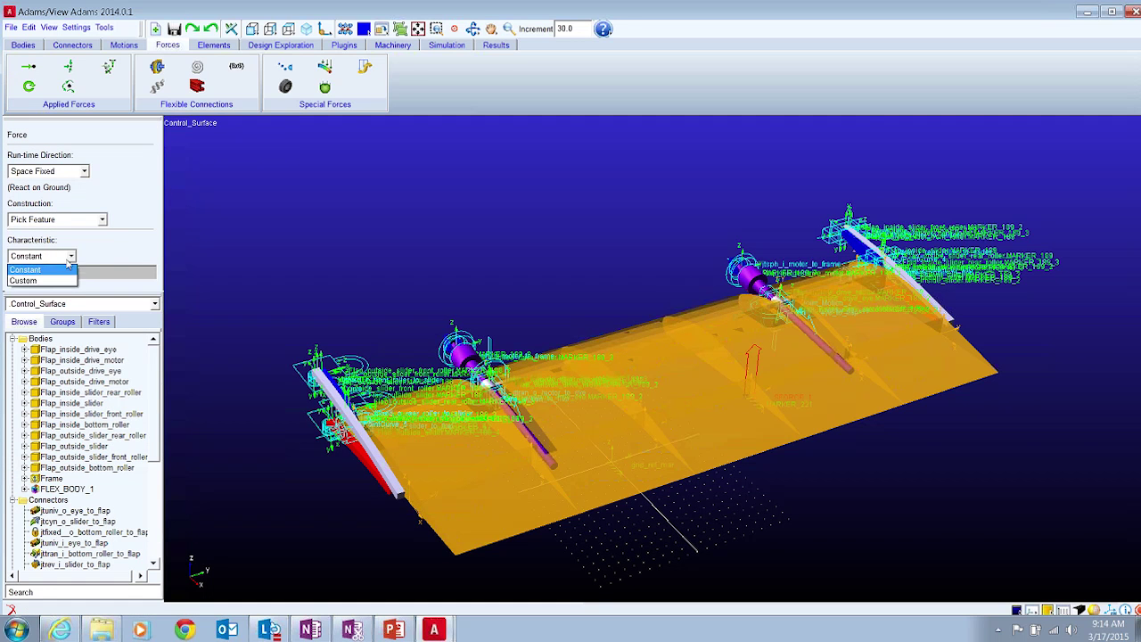
pyautogui.click(34, 276)
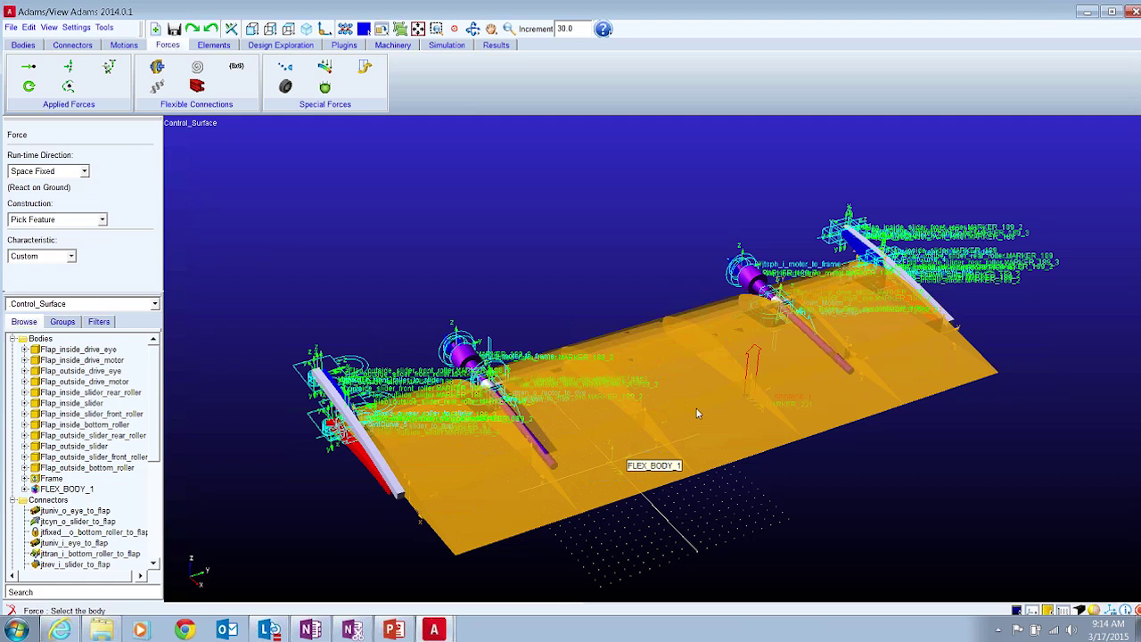
pyautogui.click(643, 431)
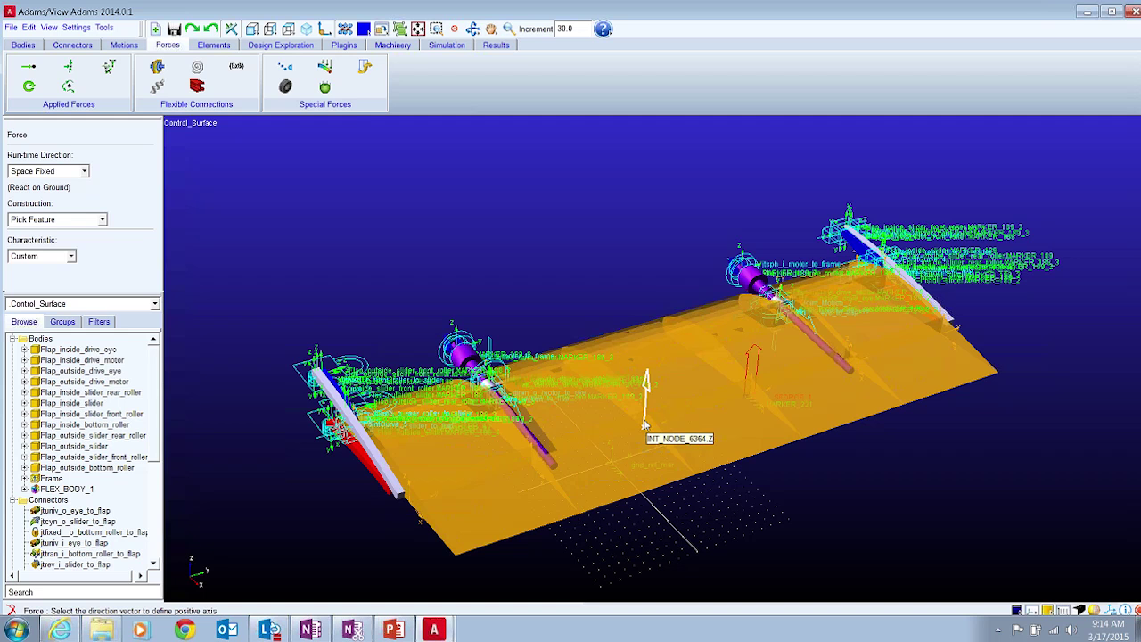
pyautogui.click(644, 425)
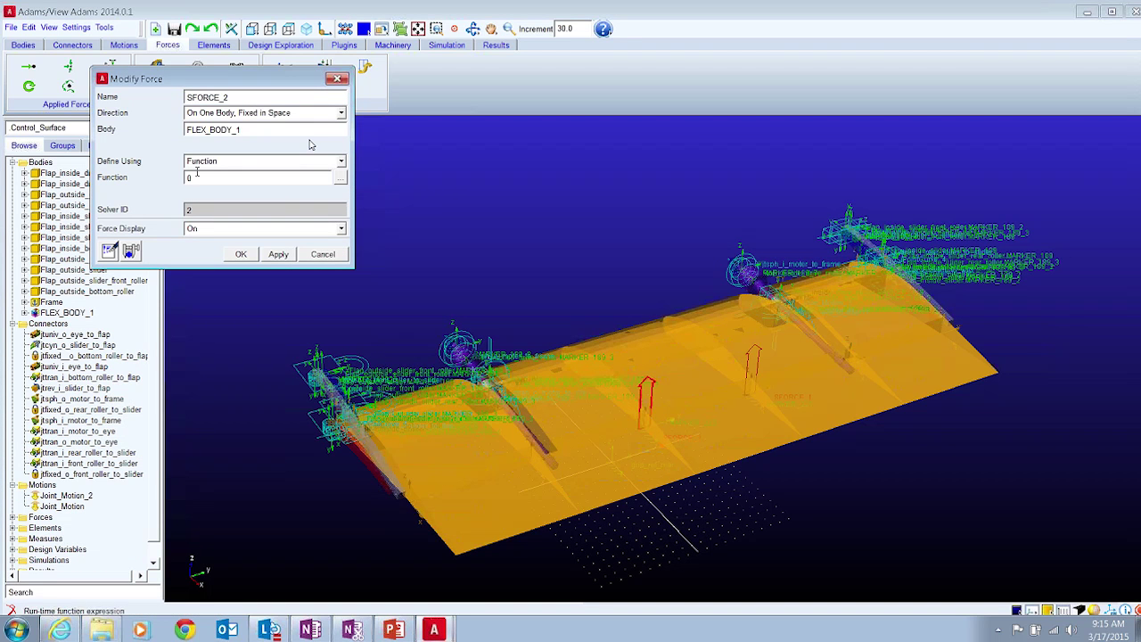
# Define SFORCE_2 with the same copied step function, reaching a magnitude of 1500 at time 1
pyautogui.doubleClick(188, 178)
pyautogui.rightClick(203, 177)
pyautogui.click(227, 222)
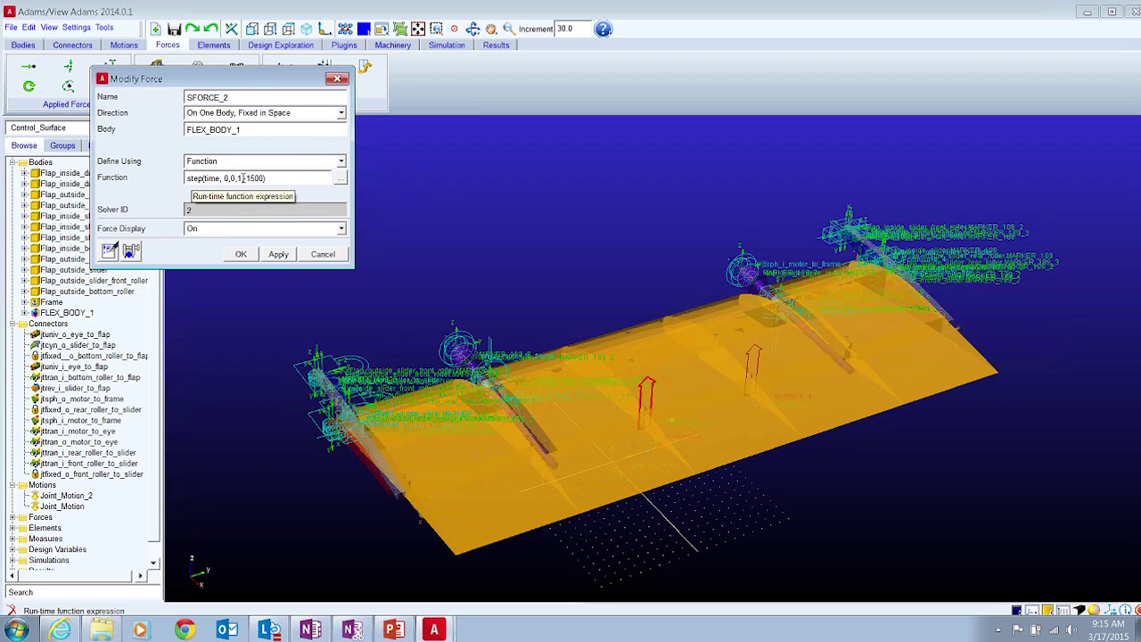
pyautogui.click(241, 254)
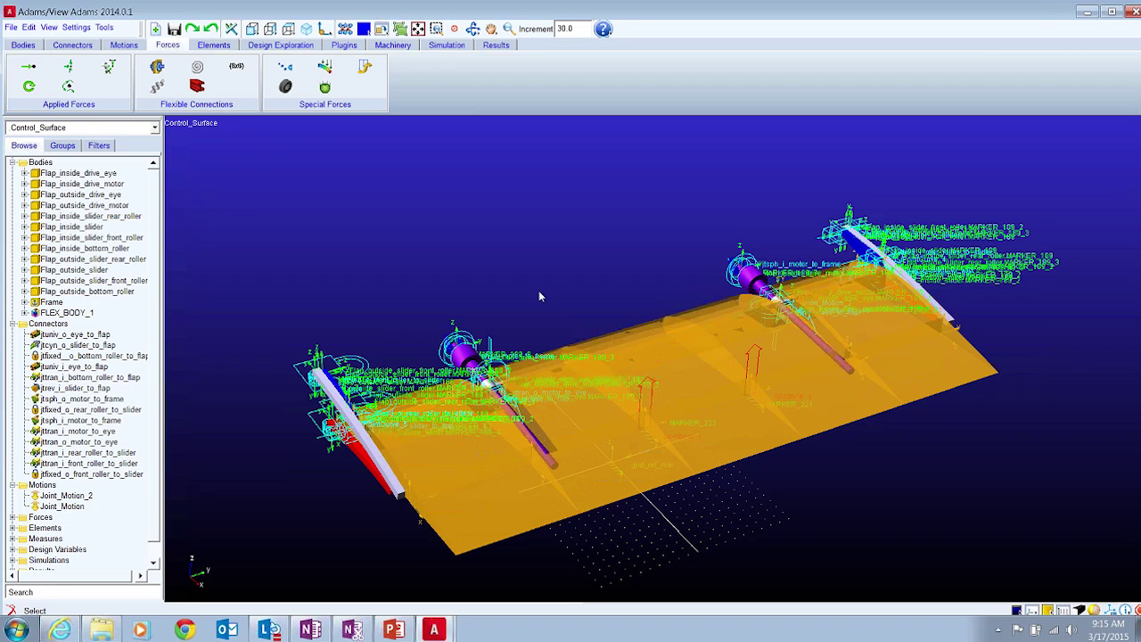
# Open the simulation controls and review the solver commands in the simulation script SIM_SCRIPT_1
pyautogui.click(446, 46)
pyautogui.click(196, 66)
pyautogui.moveTo(640, 47); pyautogui.dragTo(393, 111)
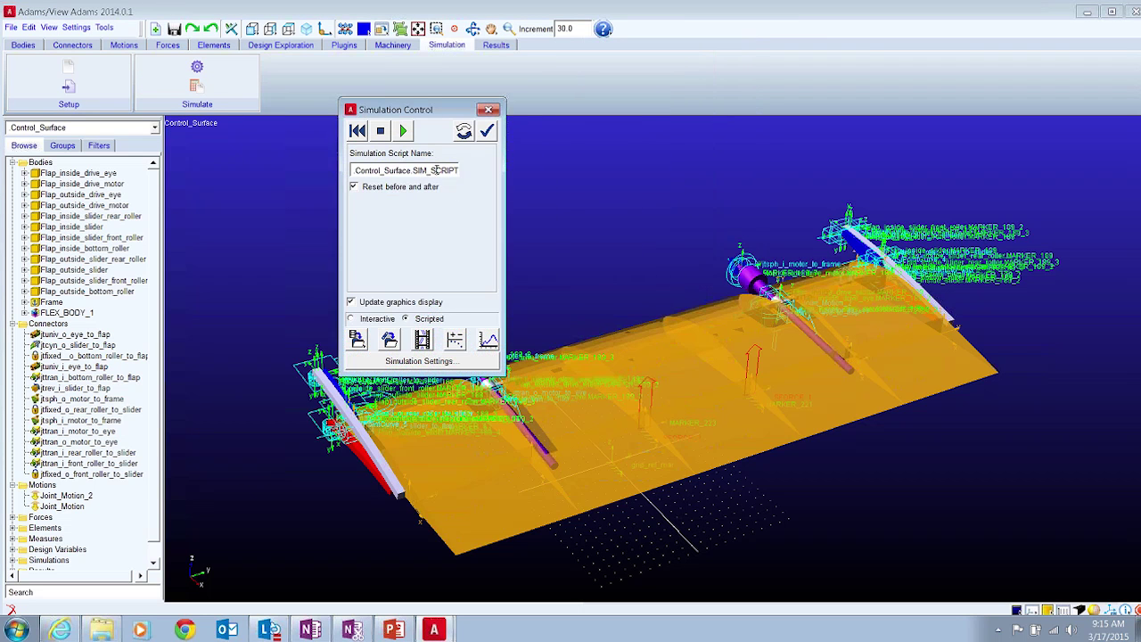
pyautogui.rightClick(437, 170)
pyautogui.moveTo(508, 236)
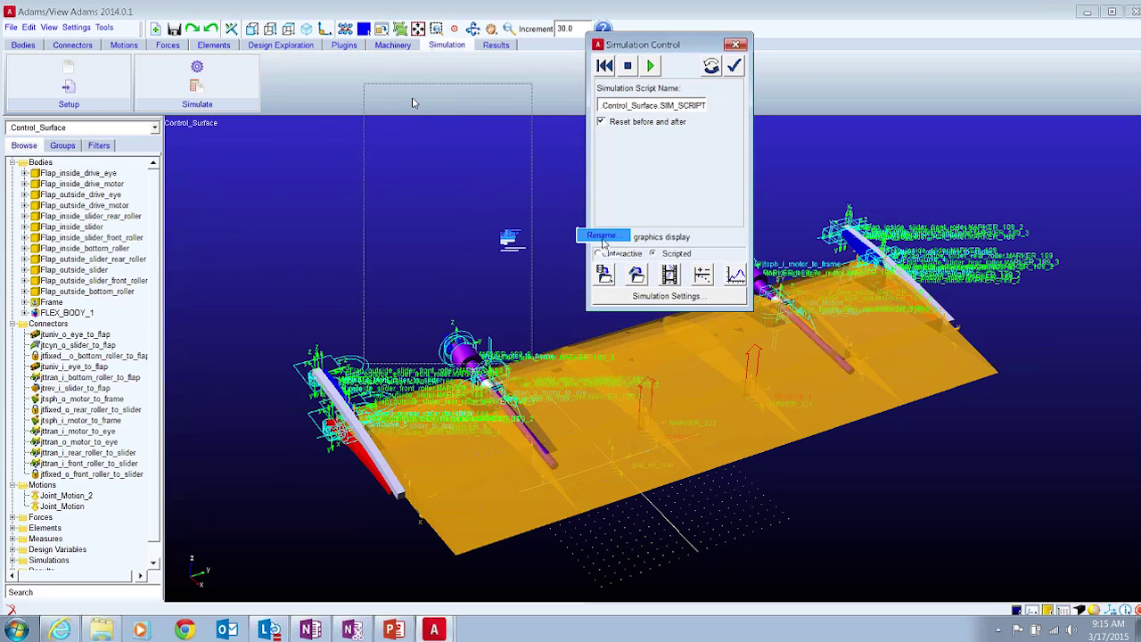
pyautogui.click(599, 266)
pyautogui.moveTo(241, 119); pyautogui.dragTo(501, 167)
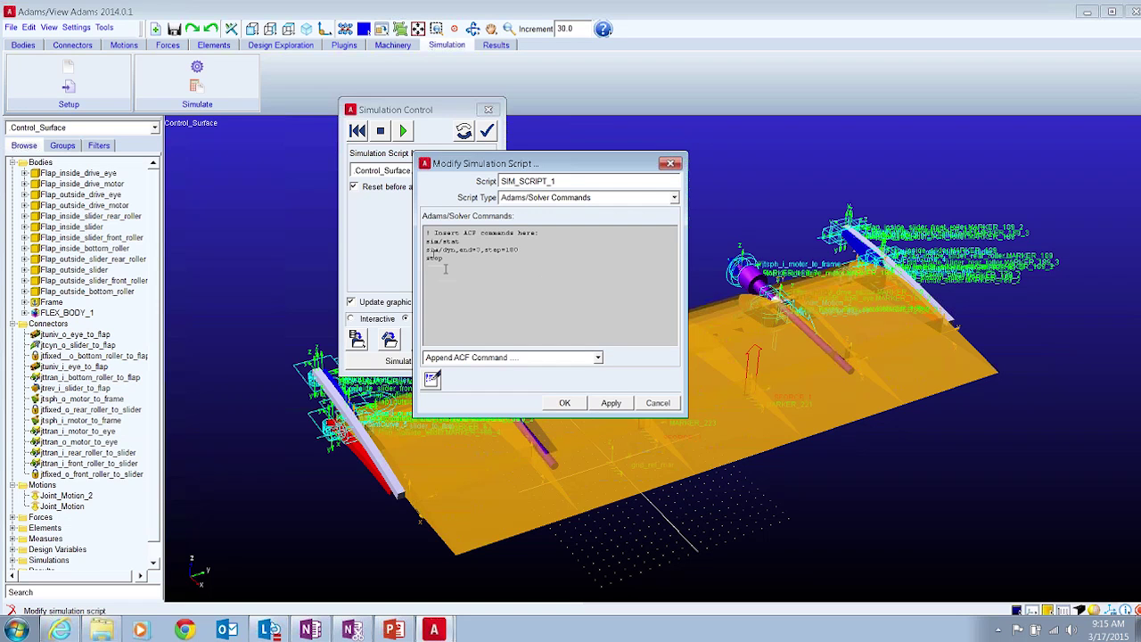
pyautogui.click(565, 403)
# Run the scripted simulation of the control surface, and clear and dismiss the solver messages
pyautogui.moveTo(390, 107); pyautogui.dragTo(174, 89)
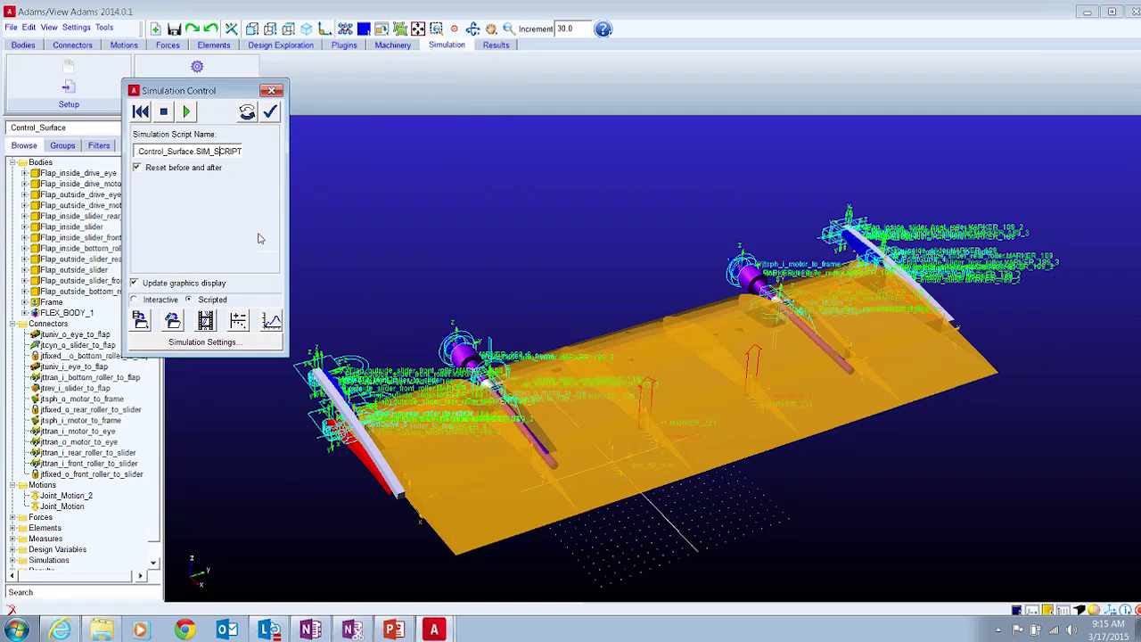
pyautogui.click(187, 112)
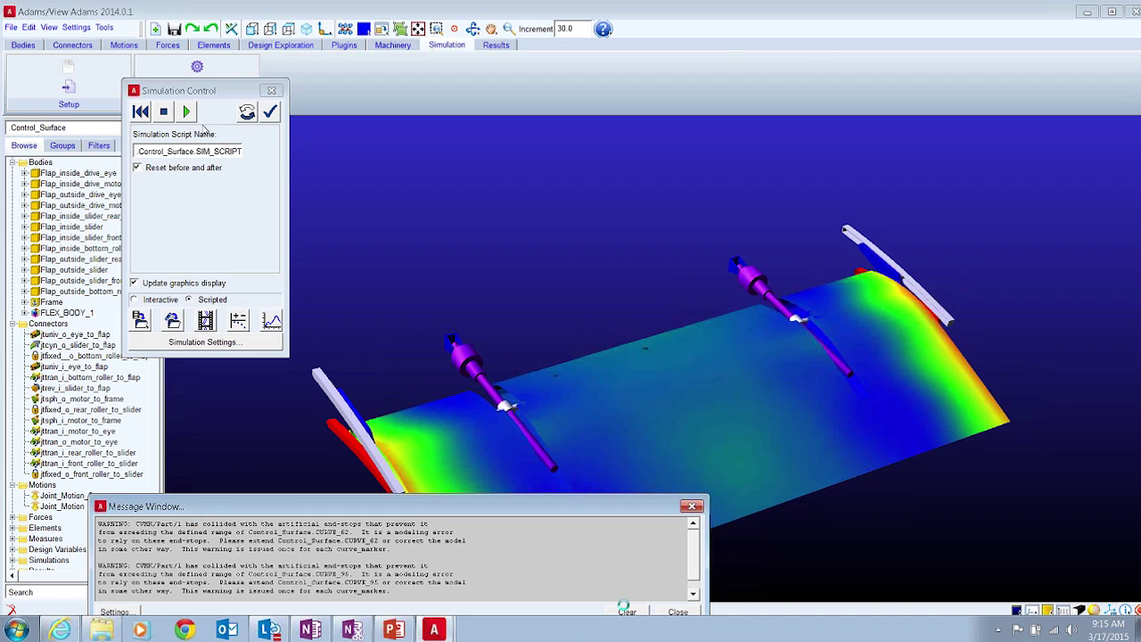
pyautogui.click(628, 612)
pyautogui.click(677, 612)
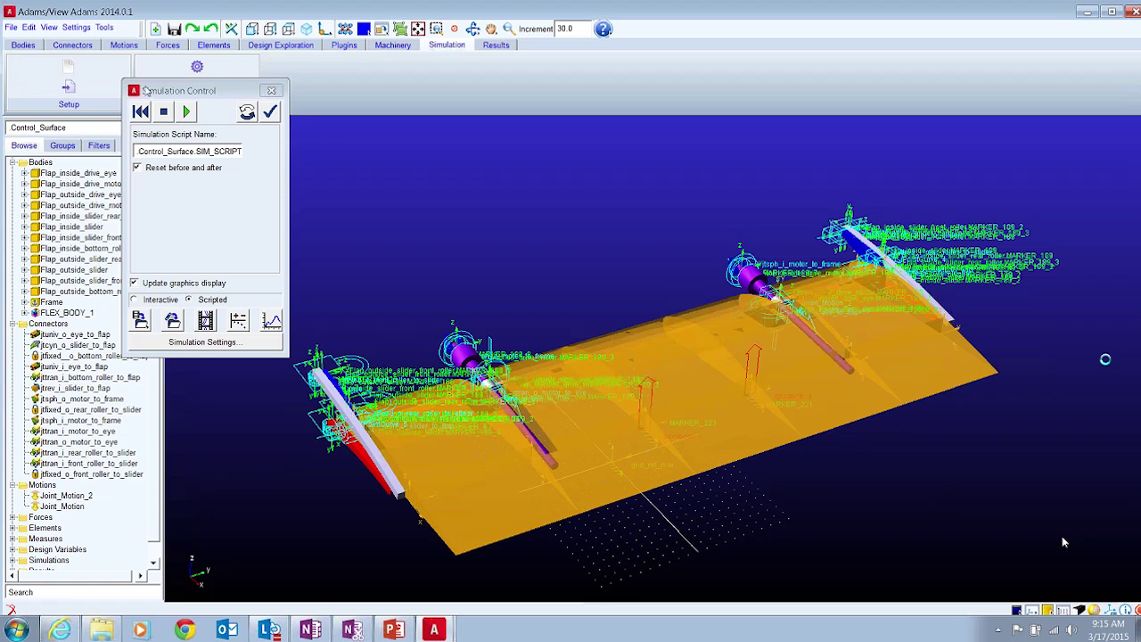
pyautogui.moveTo(154, 92); pyautogui.dragTo(242, 144)
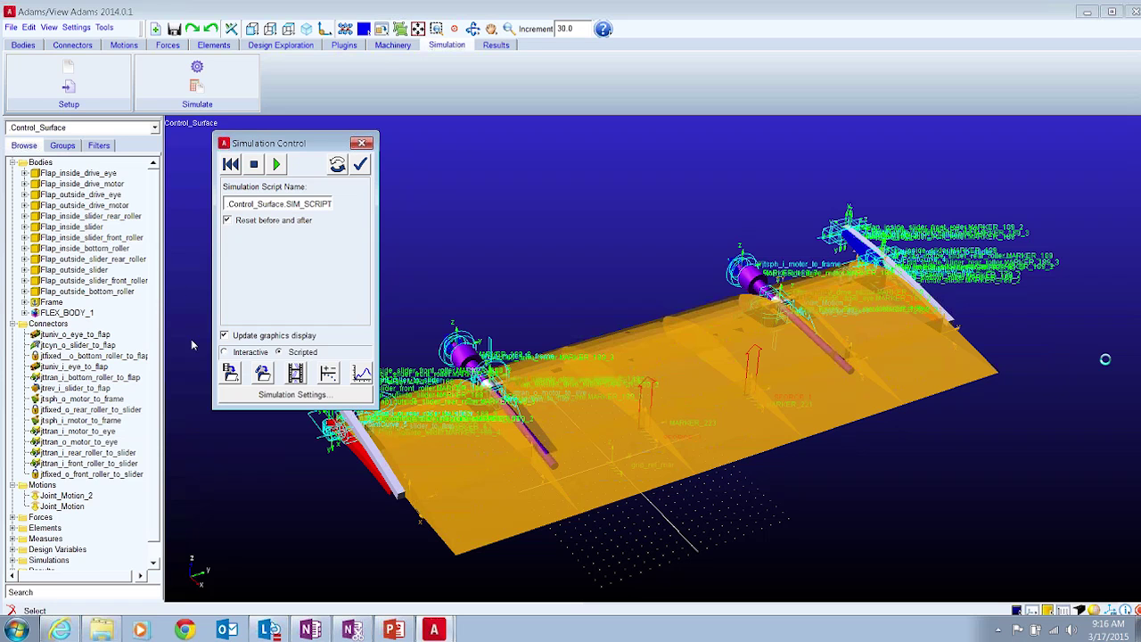
pyautogui.click(230, 374)
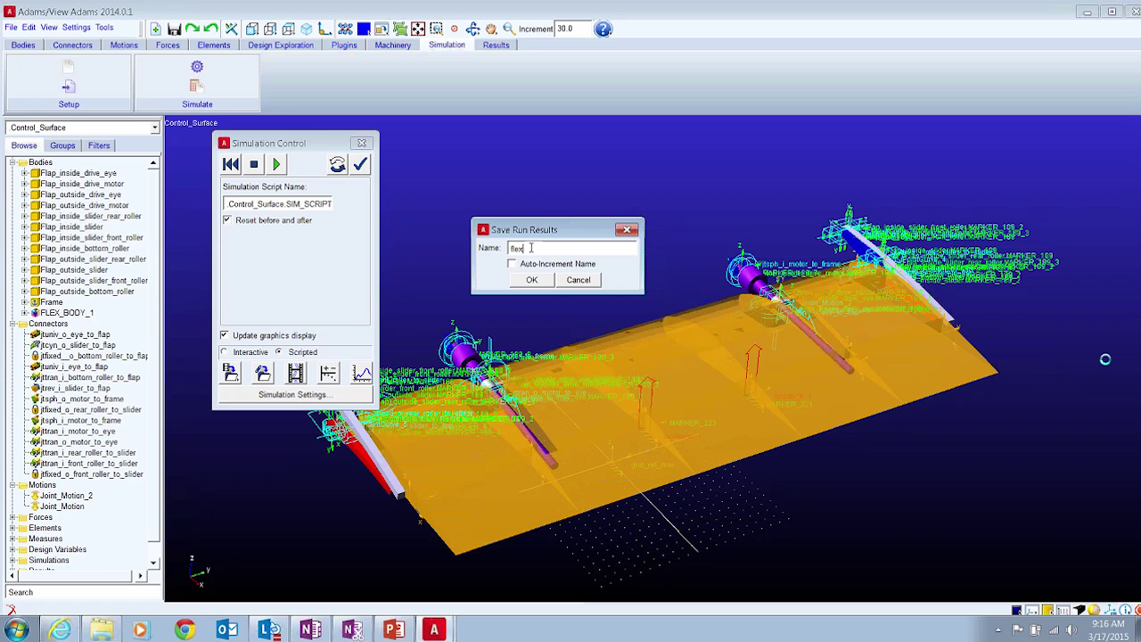
pyautogui.press('BackSpace')
pyautogui.press('BackSpace')
pyautogui.press('BackSpace')
pyautogui.press('BackSpace')
pyautogui.write('flex')
pyautogui.click(513, 265)
pyautogui.click(626, 229)
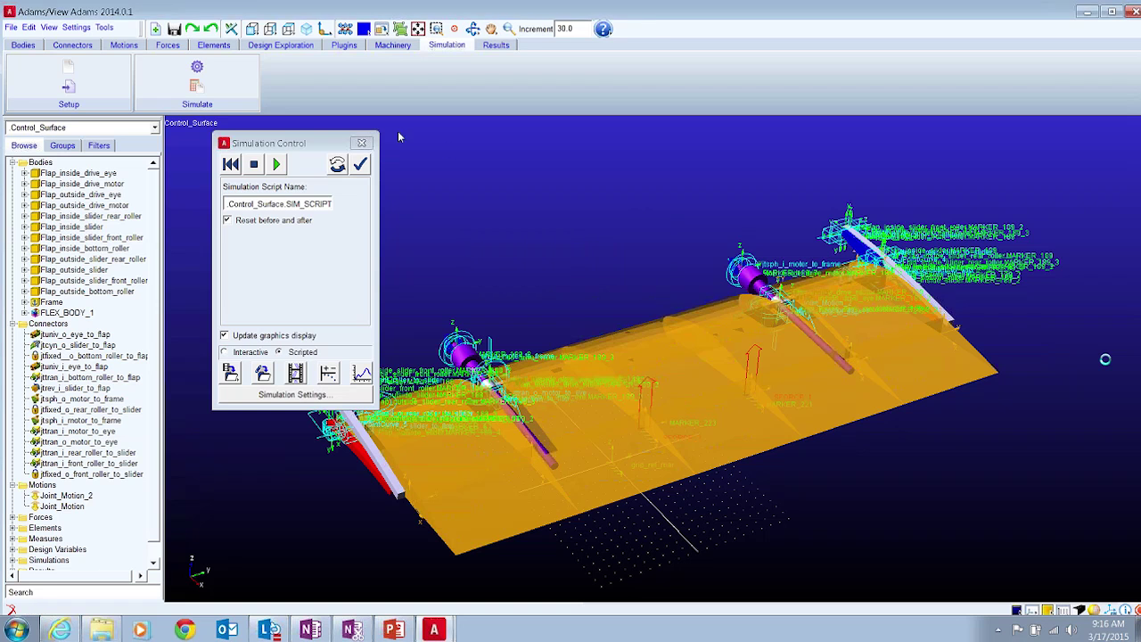
# Close the simulation controls and open the results in a maximized Adams/PostProcessor window
pyautogui.click(362, 144)
pyautogui.click(497, 45)
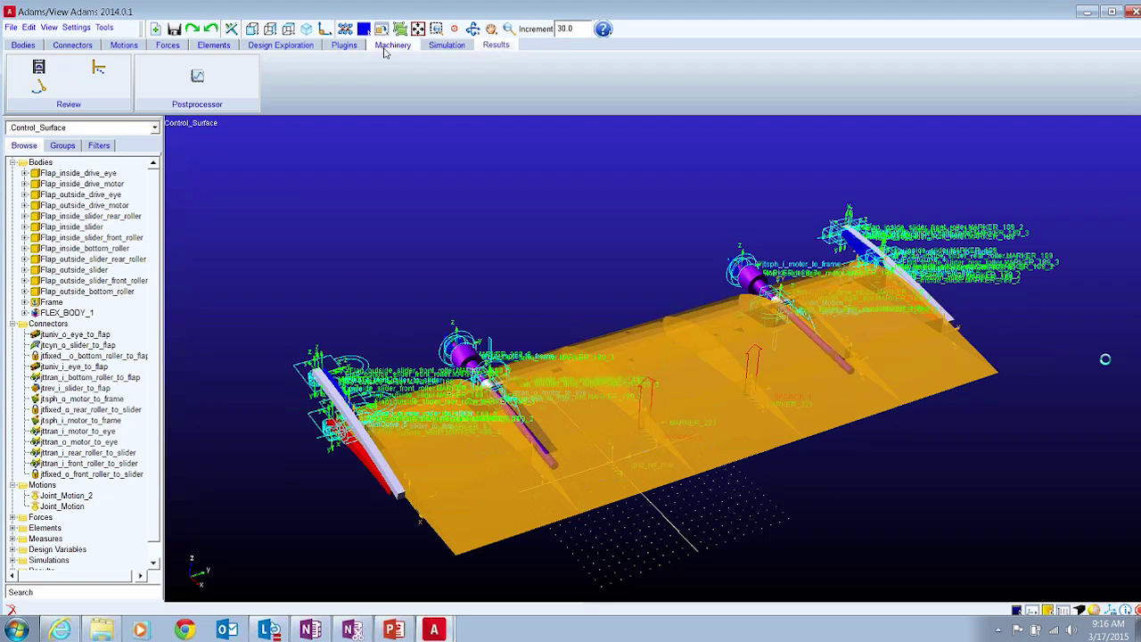
pyautogui.click(233, 77)
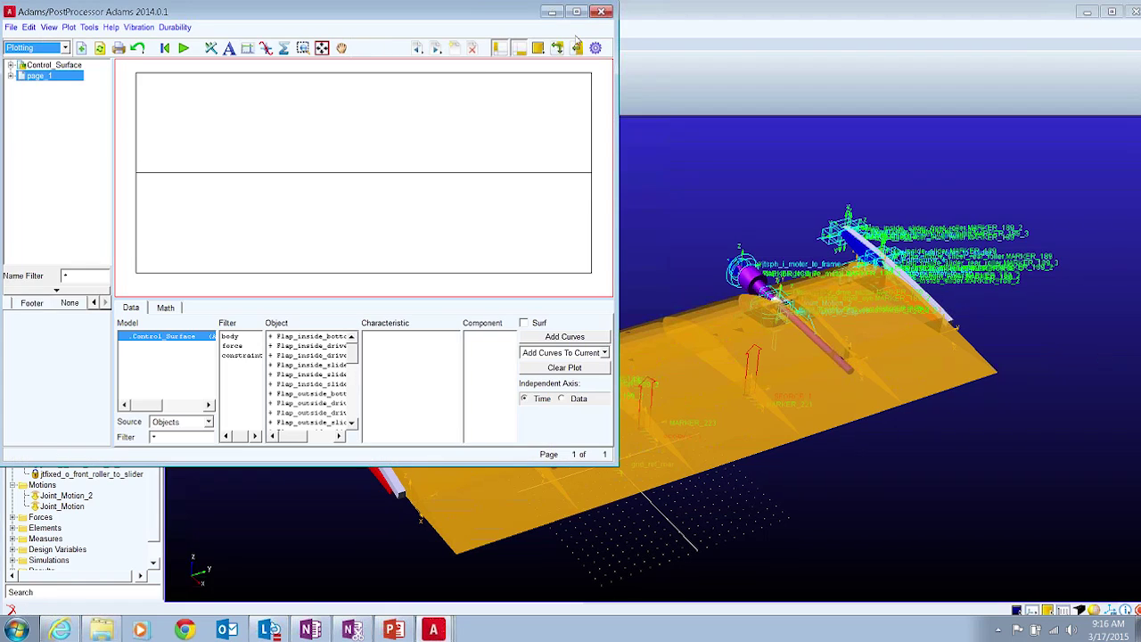
pyautogui.doubleClick(372, 14)
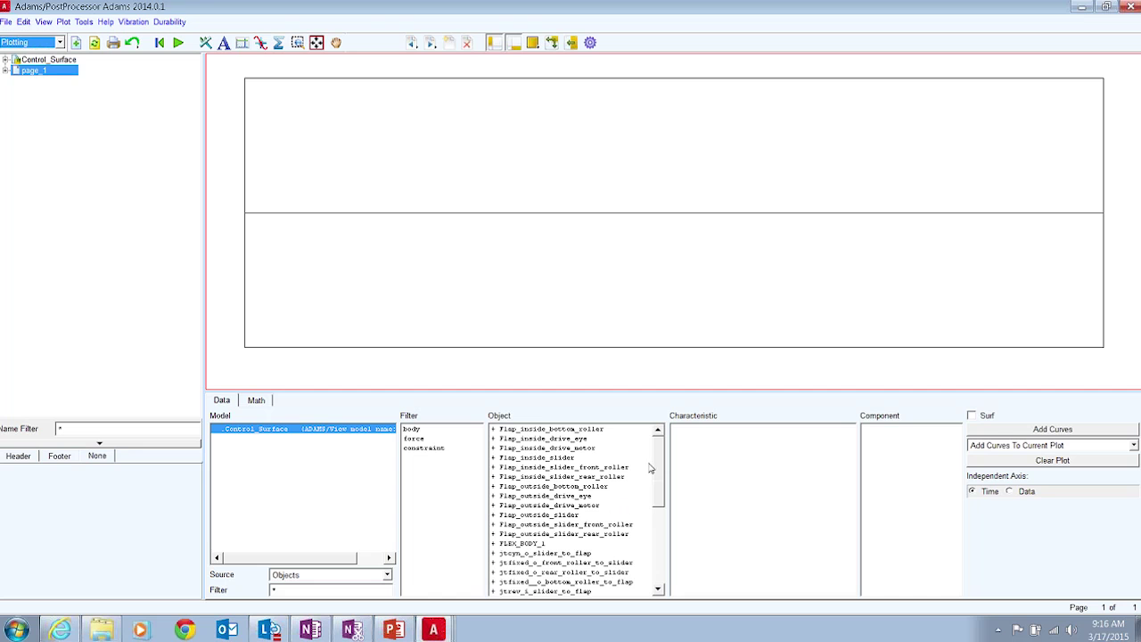
# Plot the magnitude of SFORCE_1's Element_Force against time
pyautogui.moveTo(660, 461); pyautogui.dragTo(652, 553)
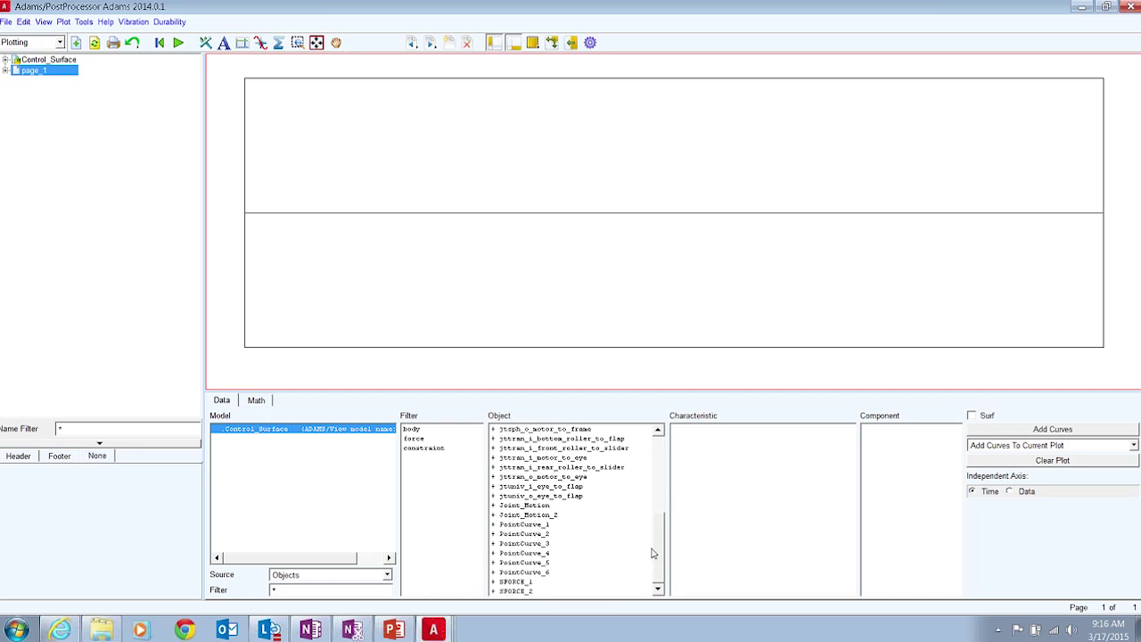
pyautogui.click(517, 583)
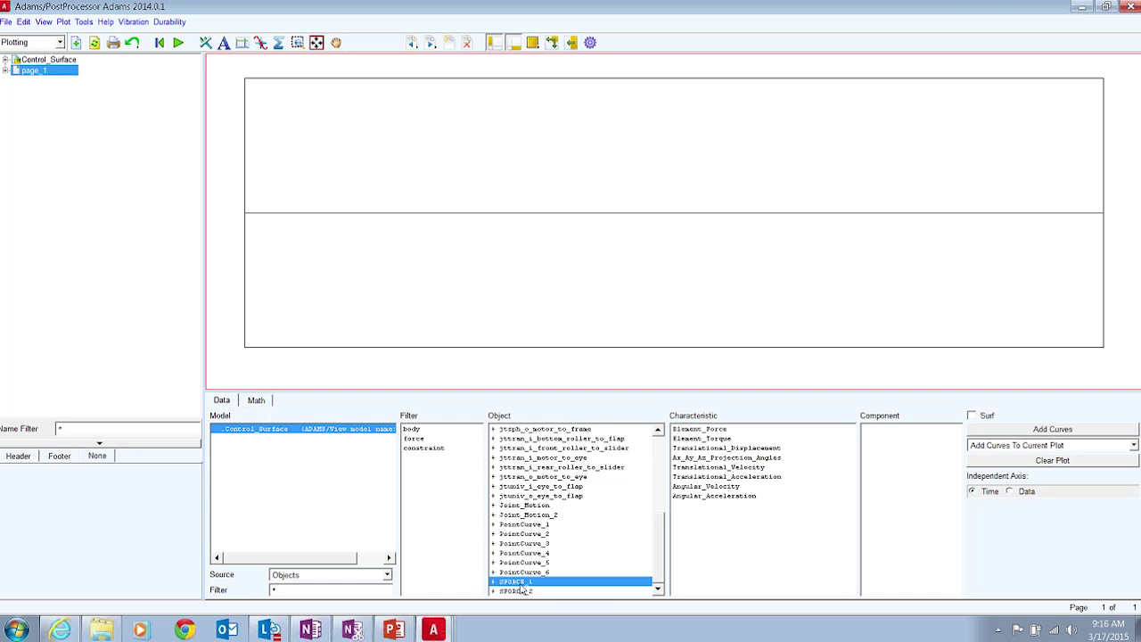
pyautogui.click(703, 430)
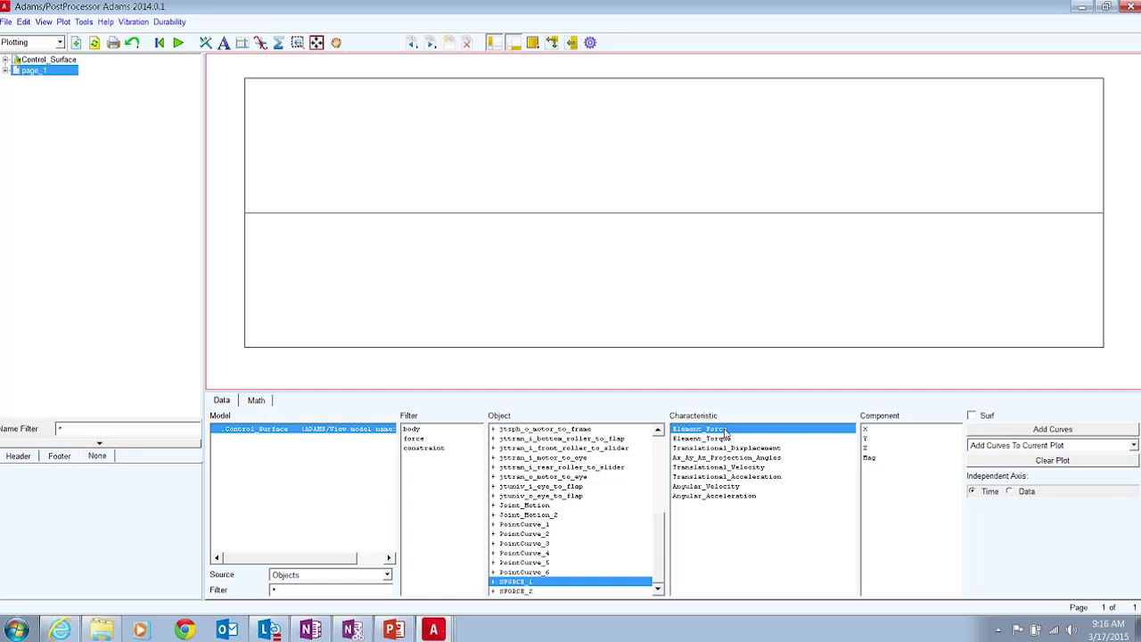
pyautogui.click(881, 458)
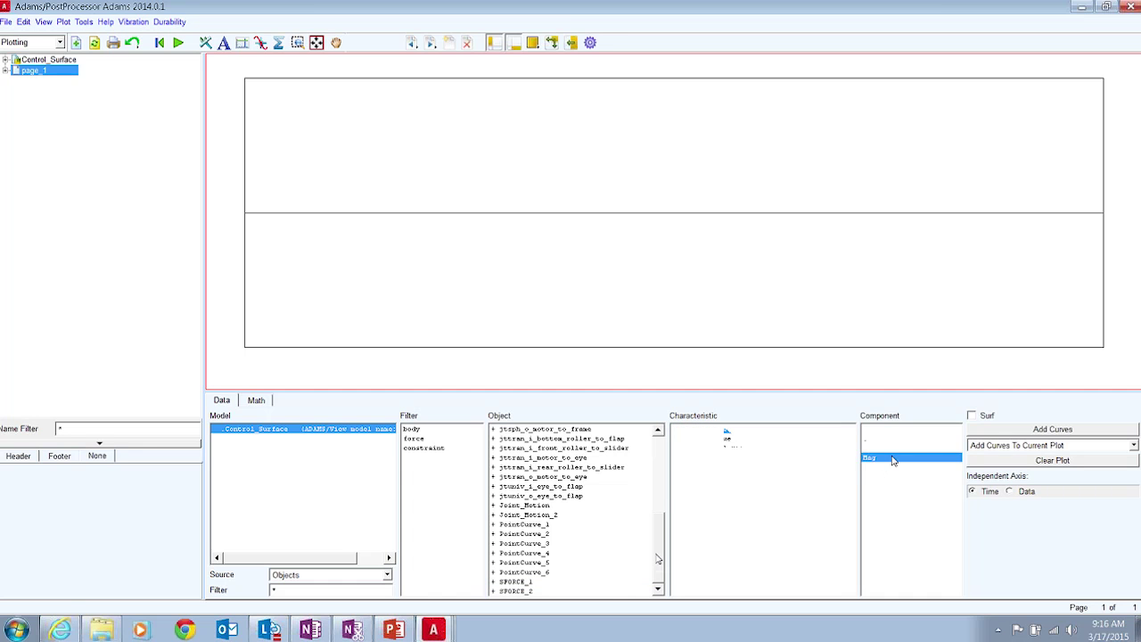
pyautogui.click(1025, 429)
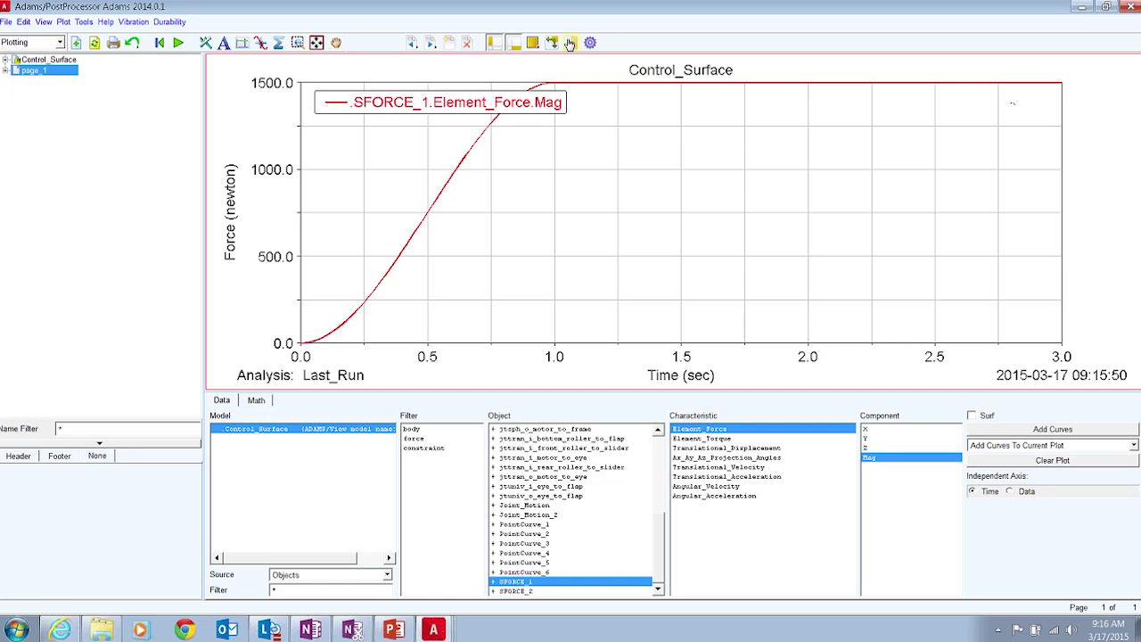
# On a new page, plot the Z component of the jtuniv_i_eye_to_flap constraint's Element_Force against time
pyautogui.click(448, 42)
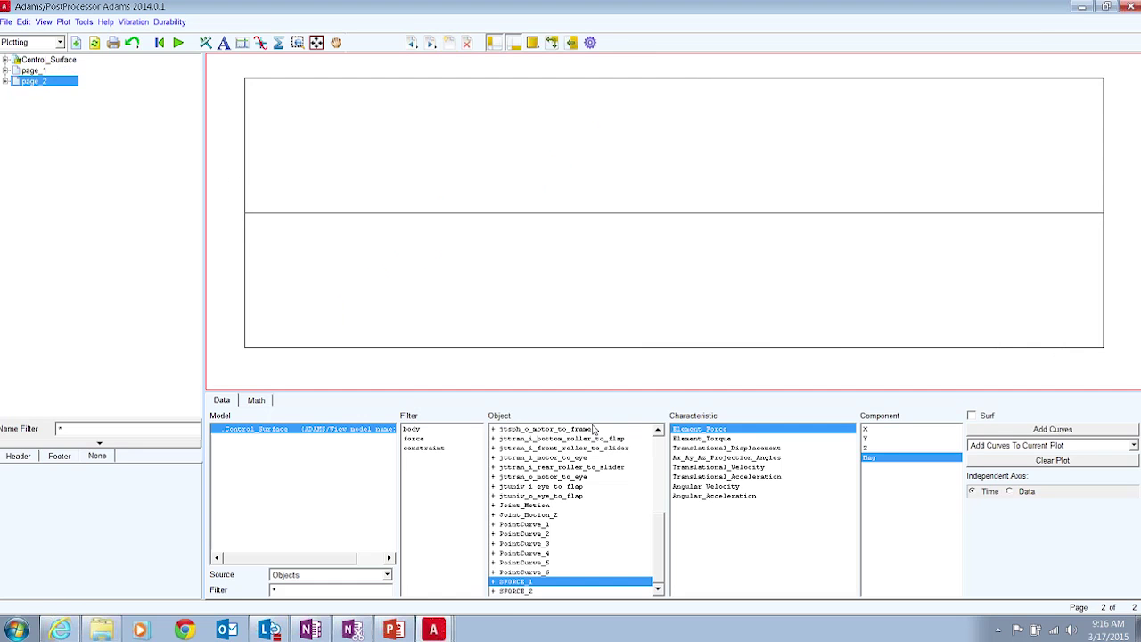
pyautogui.moveTo(662, 547); pyautogui.dragTo(662, 446)
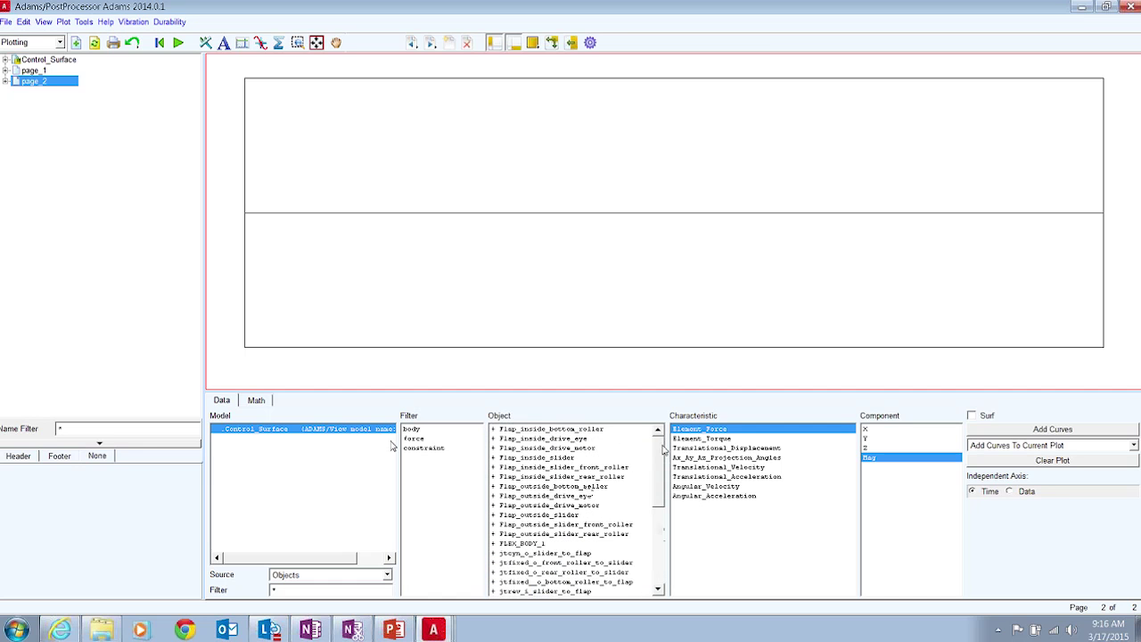
pyautogui.click(425, 448)
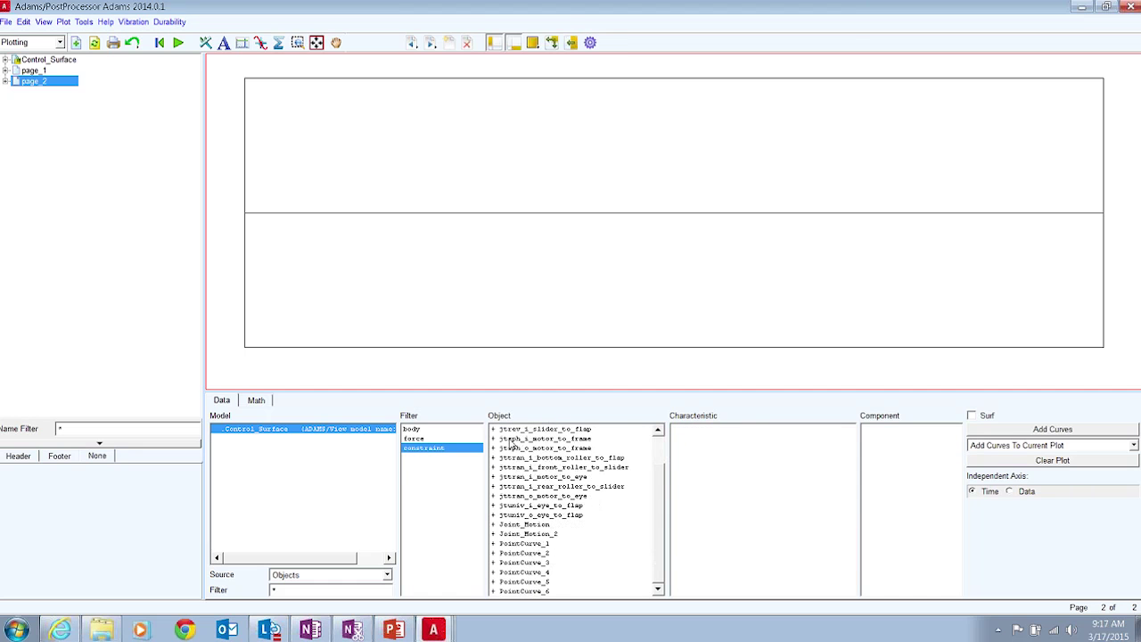
pyautogui.click(520, 507)
pyautogui.click(719, 432)
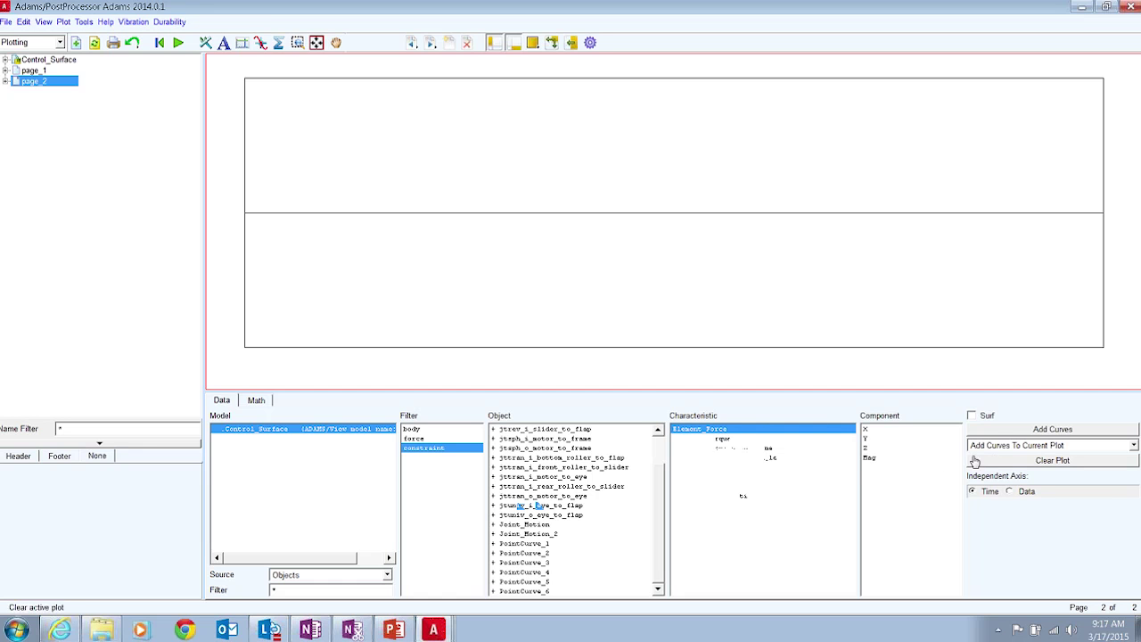
pyautogui.click(871, 449)
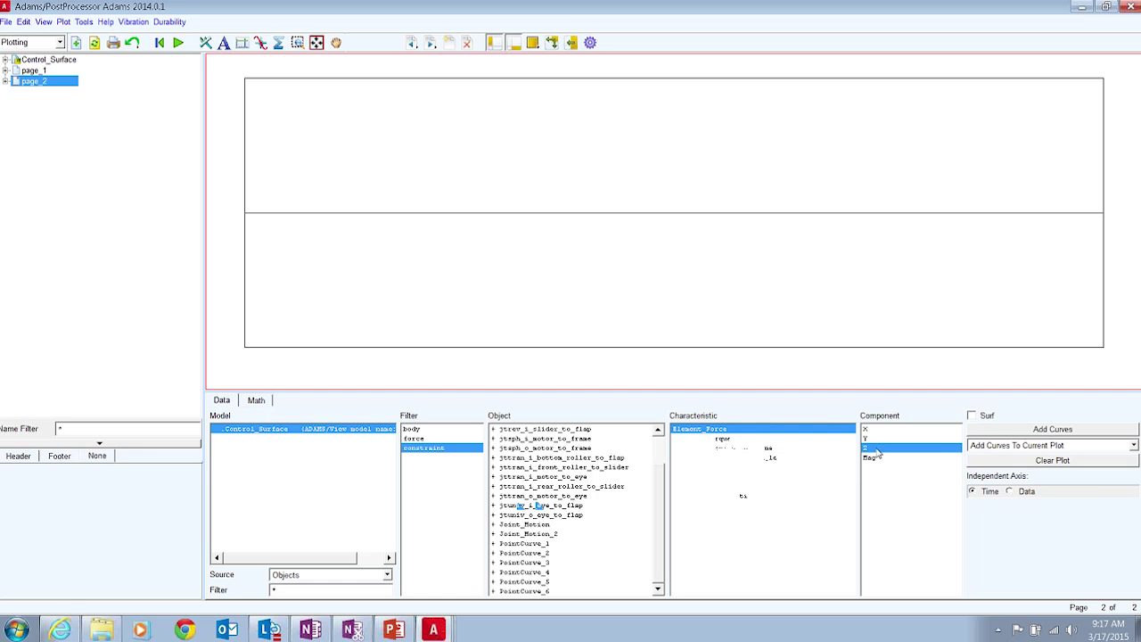
pyautogui.click(1016, 429)
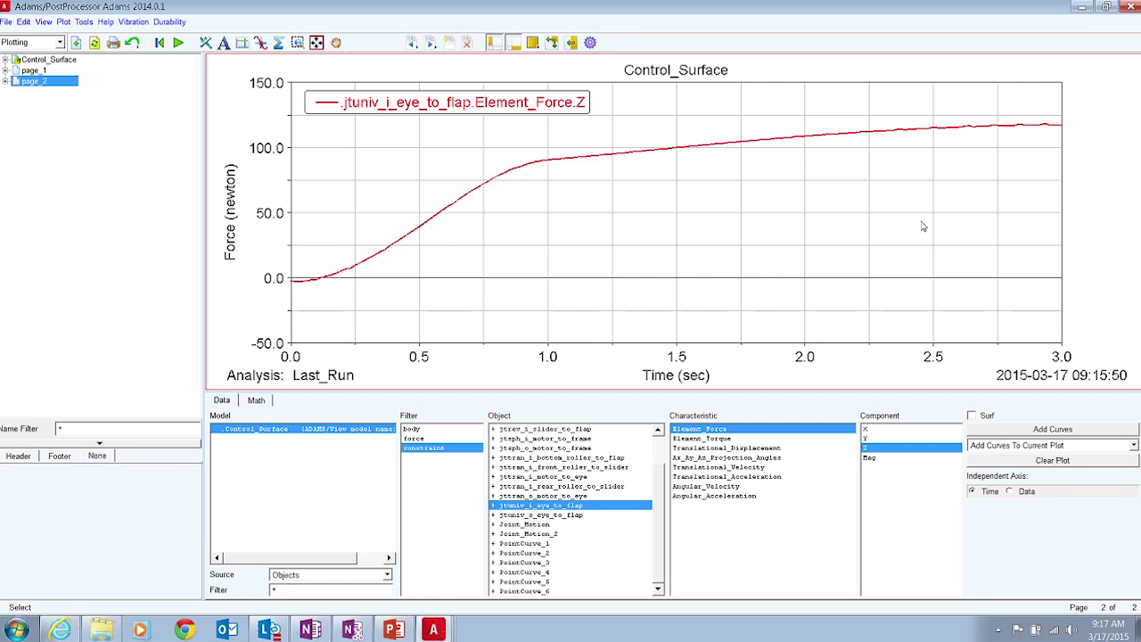
# Create another plot page and set the independent axis data to the Z component of Joint_Motion_2's Translational_Displacement
pyautogui.click(450, 45)
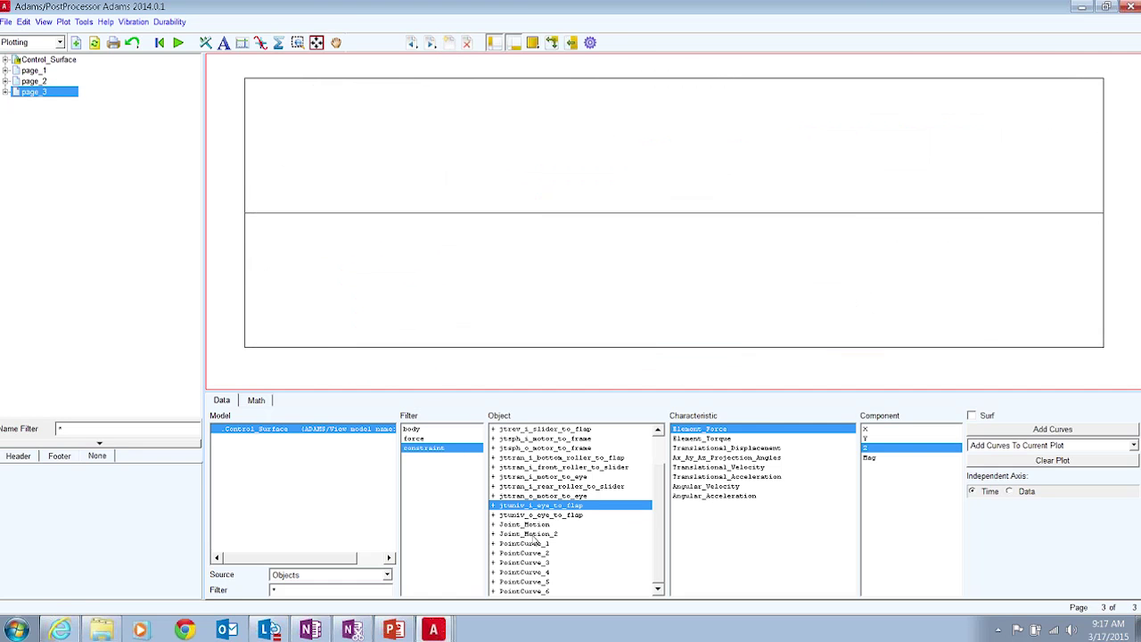
pyautogui.click(533, 535)
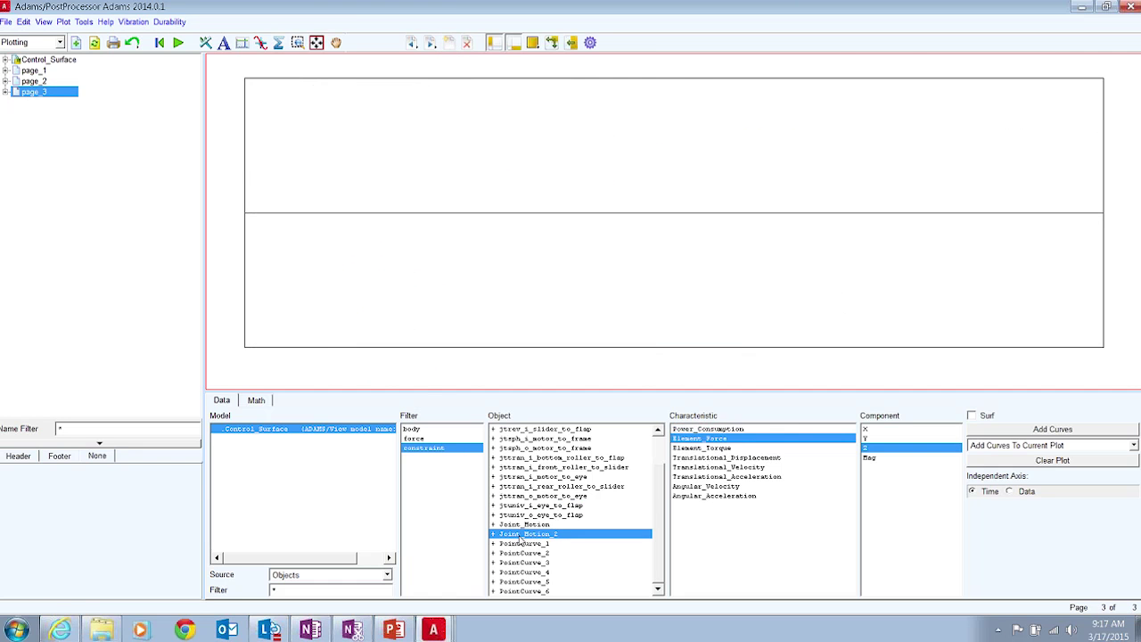
pyautogui.click(691, 457)
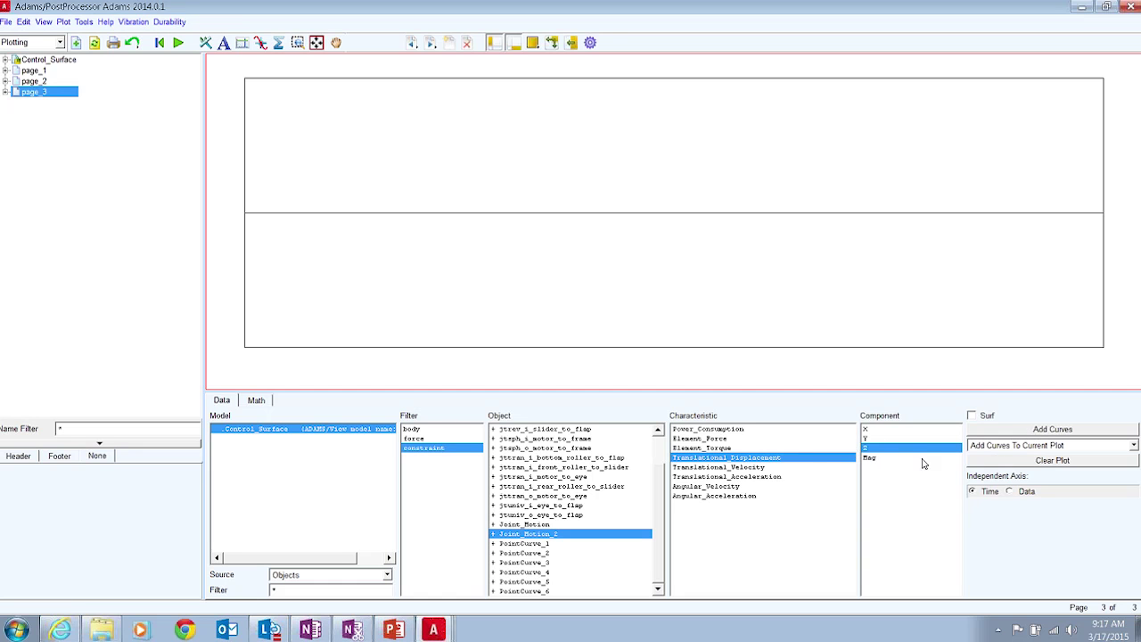
pyautogui.click(1011, 493)
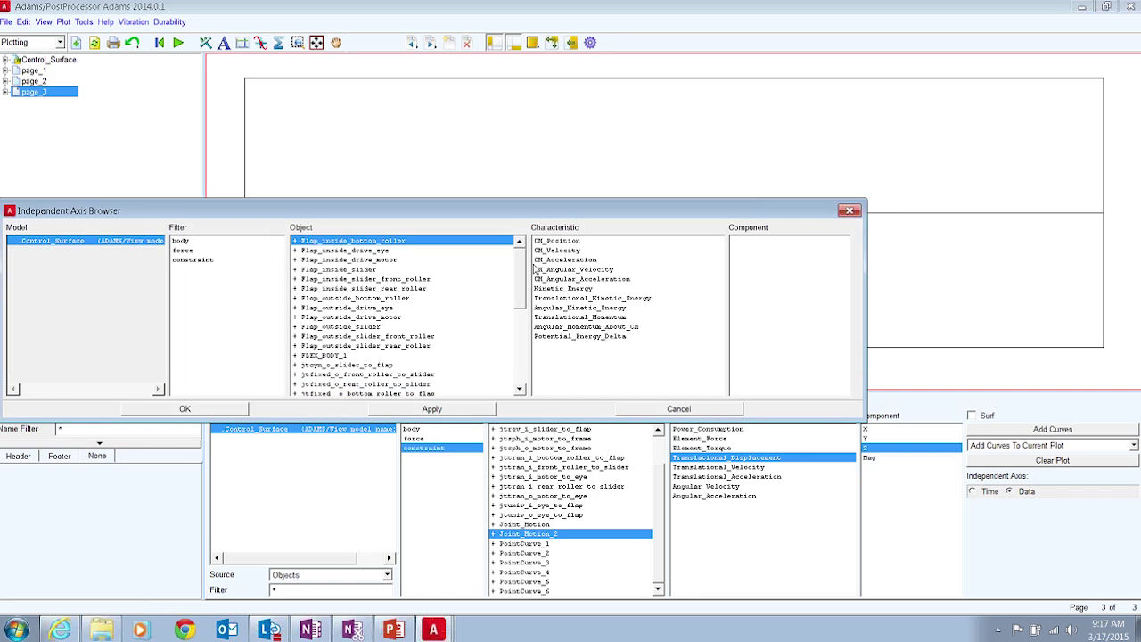
pyautogui.click(188, 260)
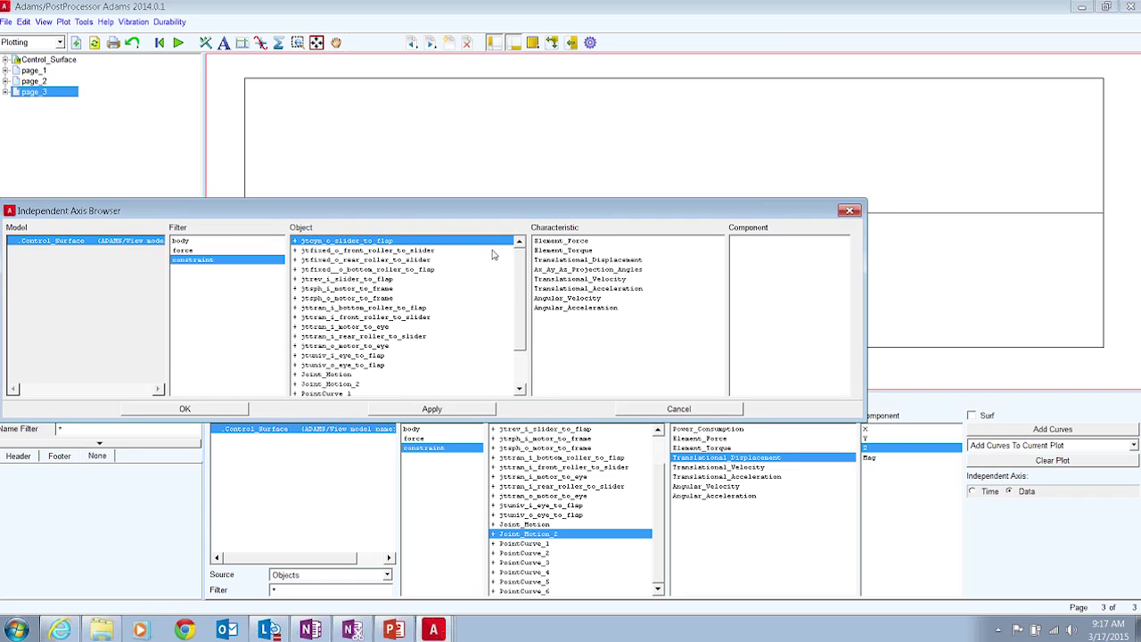
pyautogui.moveTo(522, 267); pyautogui.dragTo(522, 315)
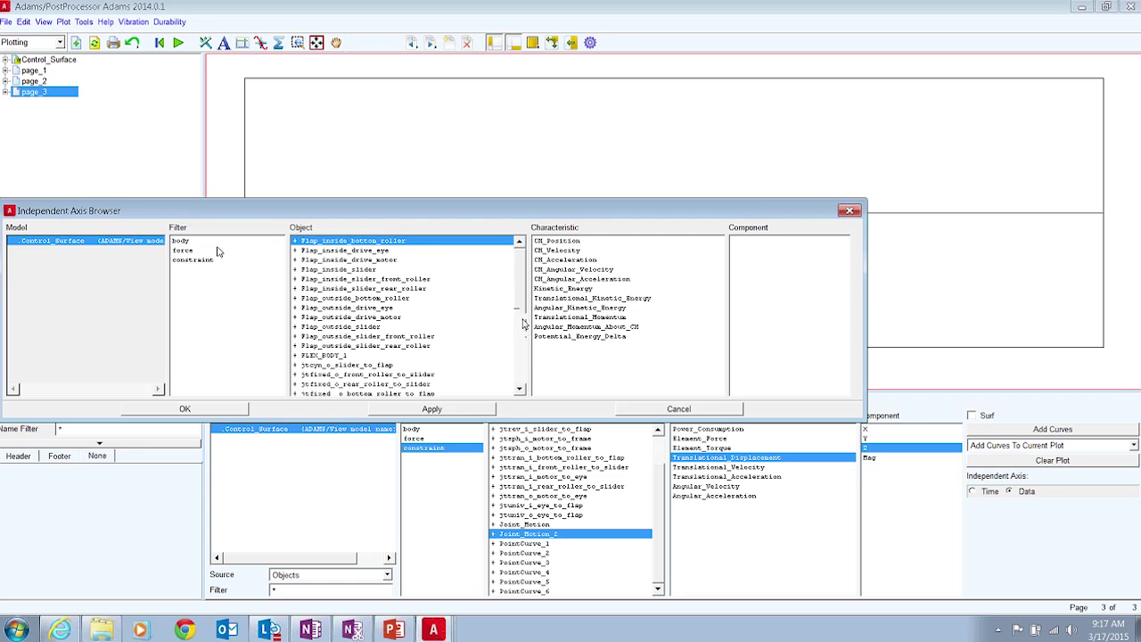
pyautogui.click(343, 334)
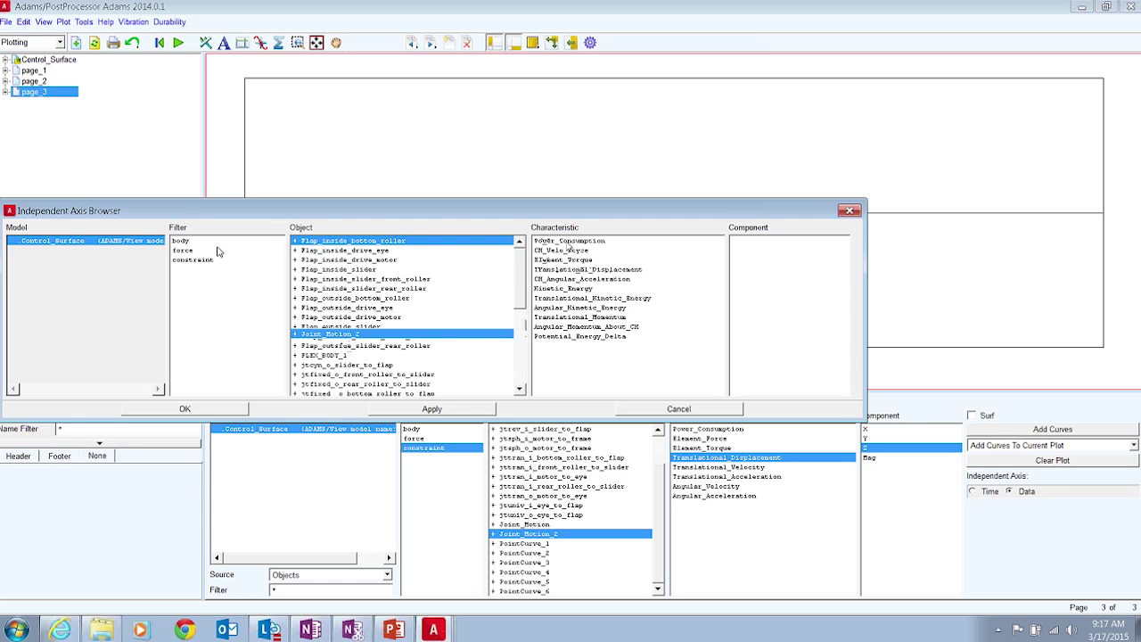
pyautogui.click(564, 269)
pyautogui.click(749, 259)
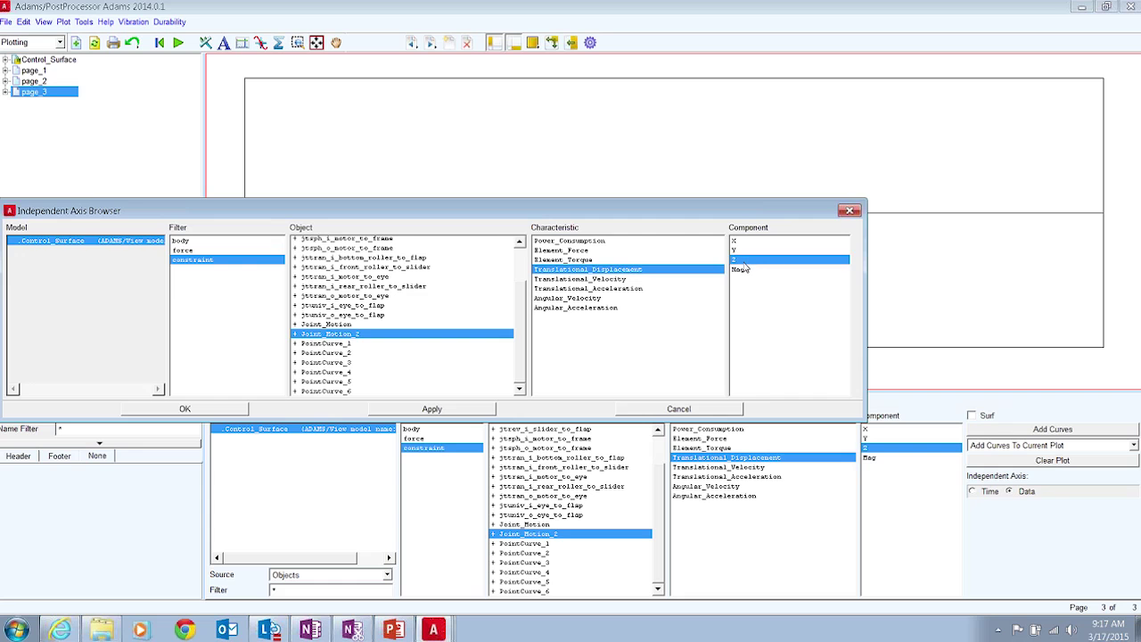
pyautogui.click(224, 408)
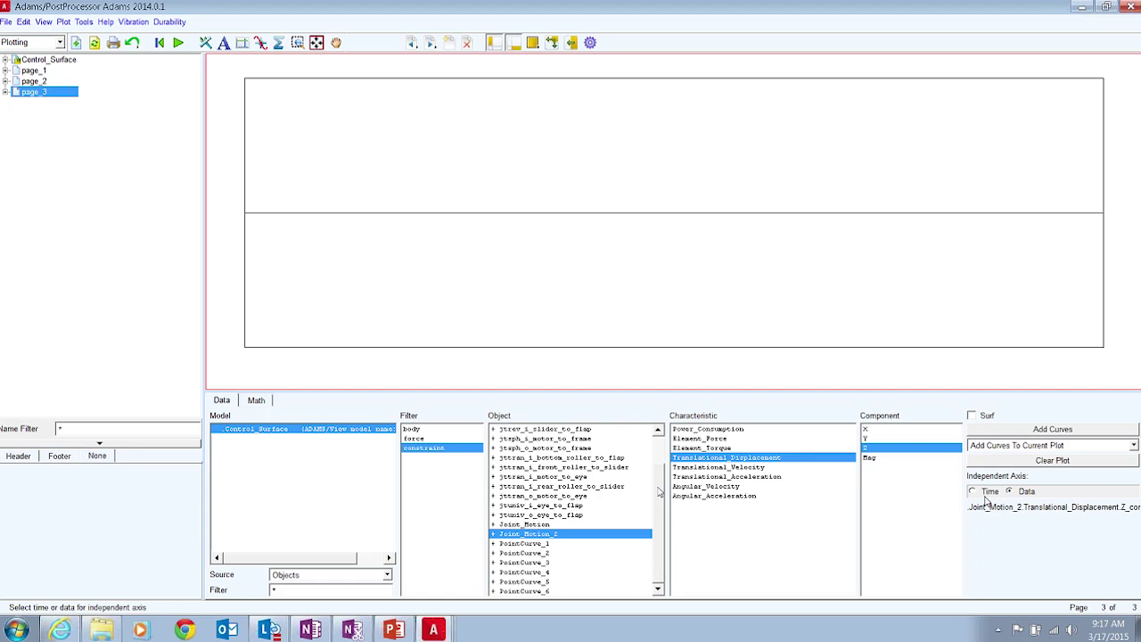
# Plot the Z and X components of jtuniv_i_eye_to_flap's Element_Force against the Joint_Motion_2 displacement
pyautogui.scroll(2, 664, 472)
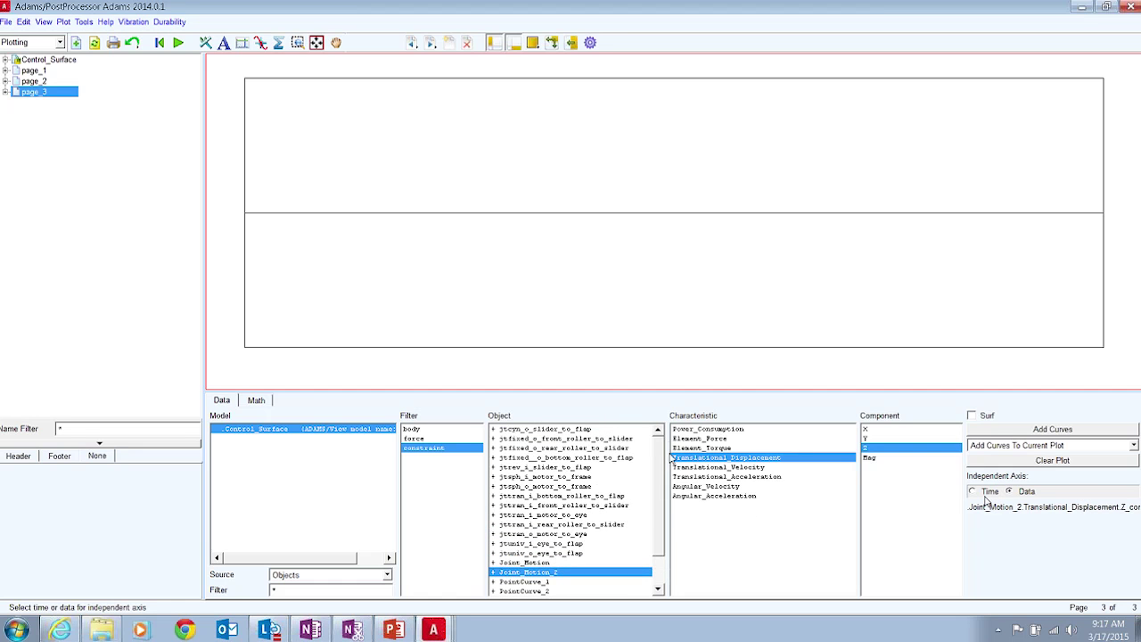
pyautogui.click(525, 544)
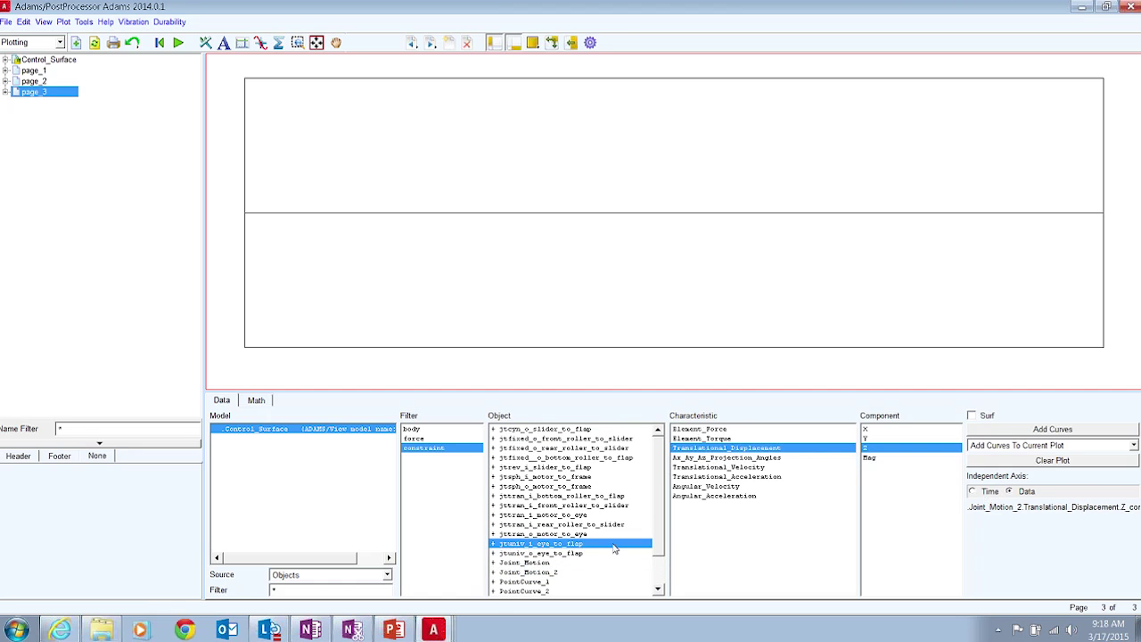
pyautogui.click(695, 431)
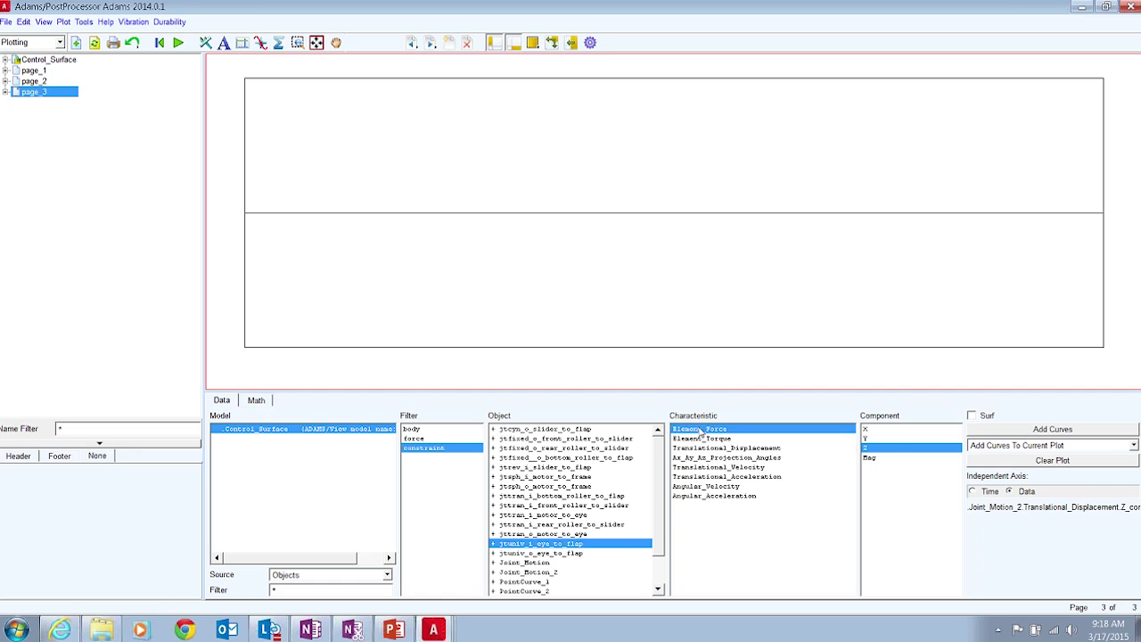
pyautogui.click(1069, 429)
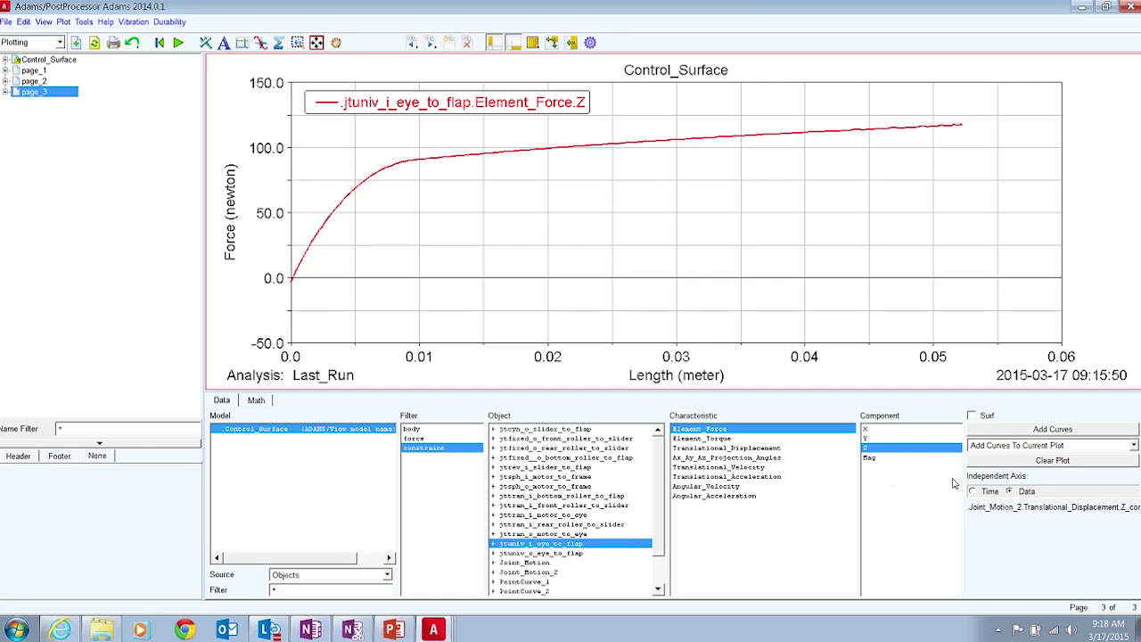
pyautogui.click(877, 432)
pyautogui.click(1069, 431)
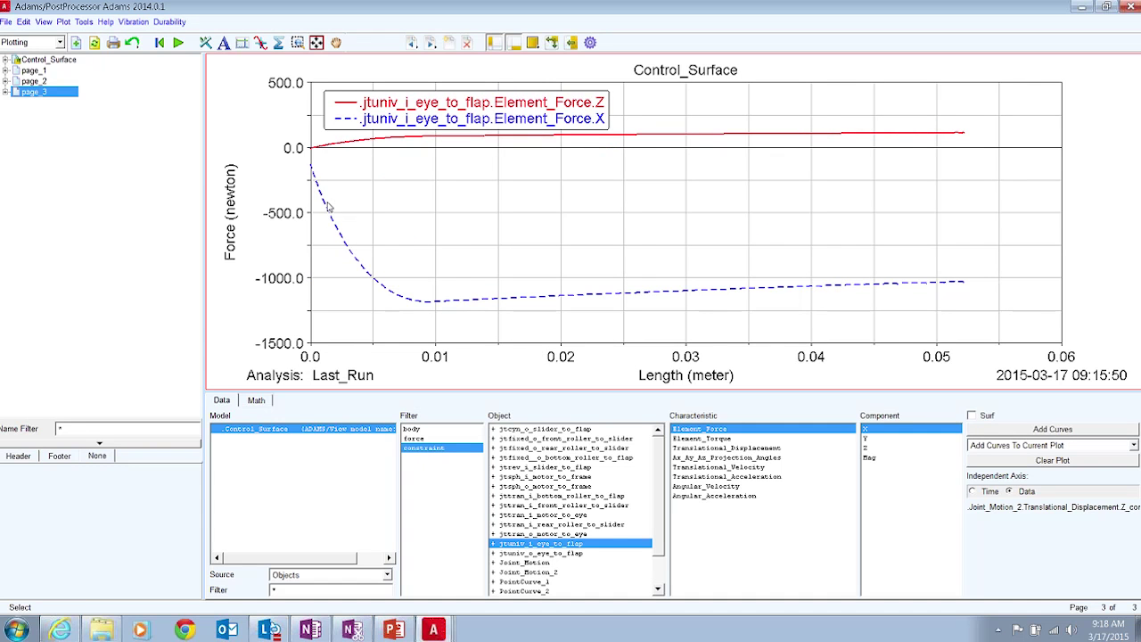
# Try adding the Y component of jtuniv_i_eye_to_flap's Element_Force to the plot, and undo the added curve
pyautogui.click(882, 438)
pyautogui.click(1020, 430)
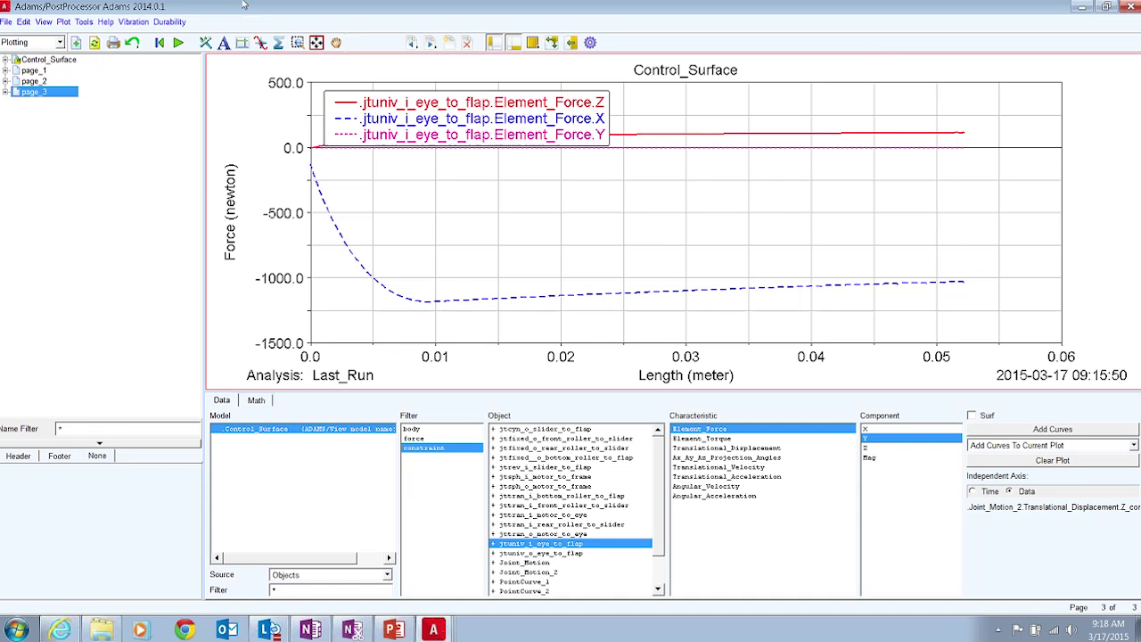
pyautogui.click(131, 43)
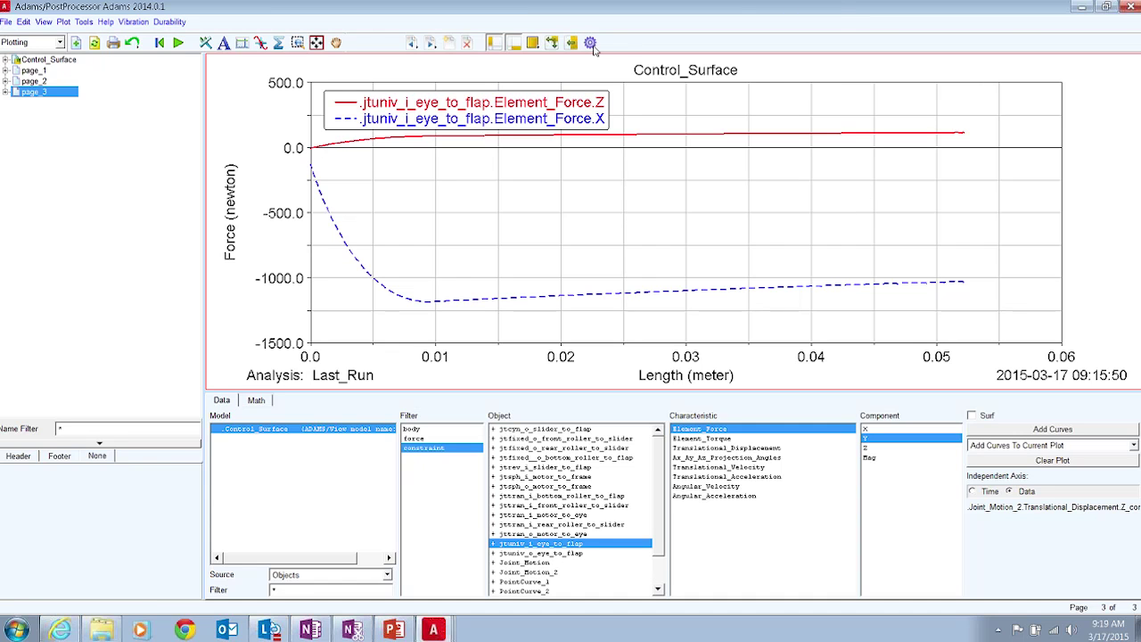
# Close the Adams/PostProcessor window and return to the model in Adams/View
pyautogui.click(1026, 61)
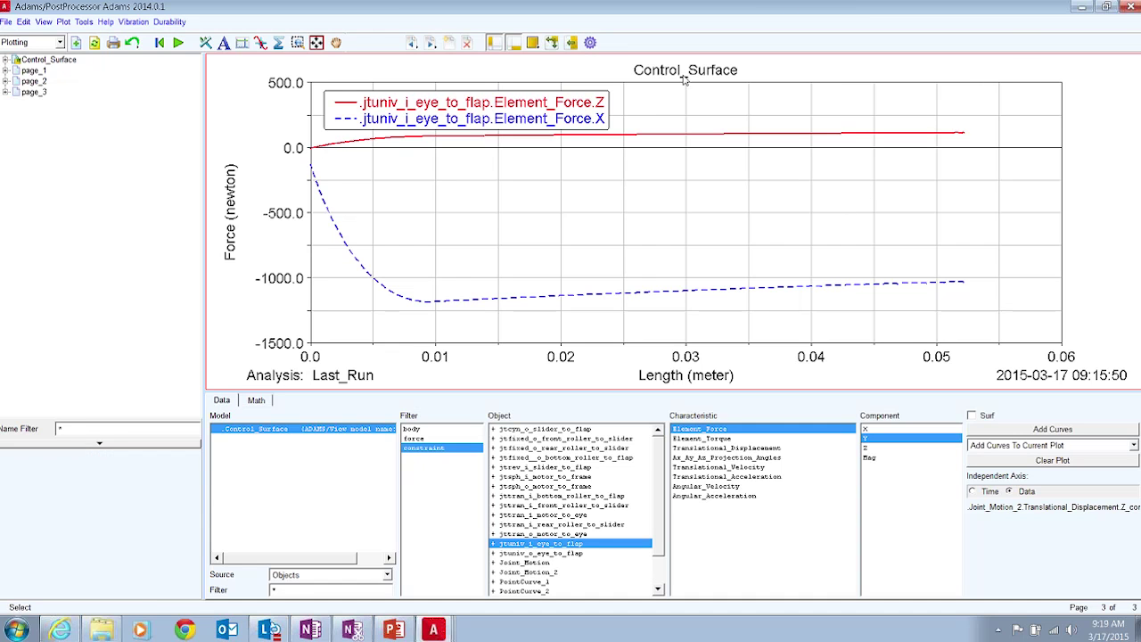
pyautogui.click(588, 42)
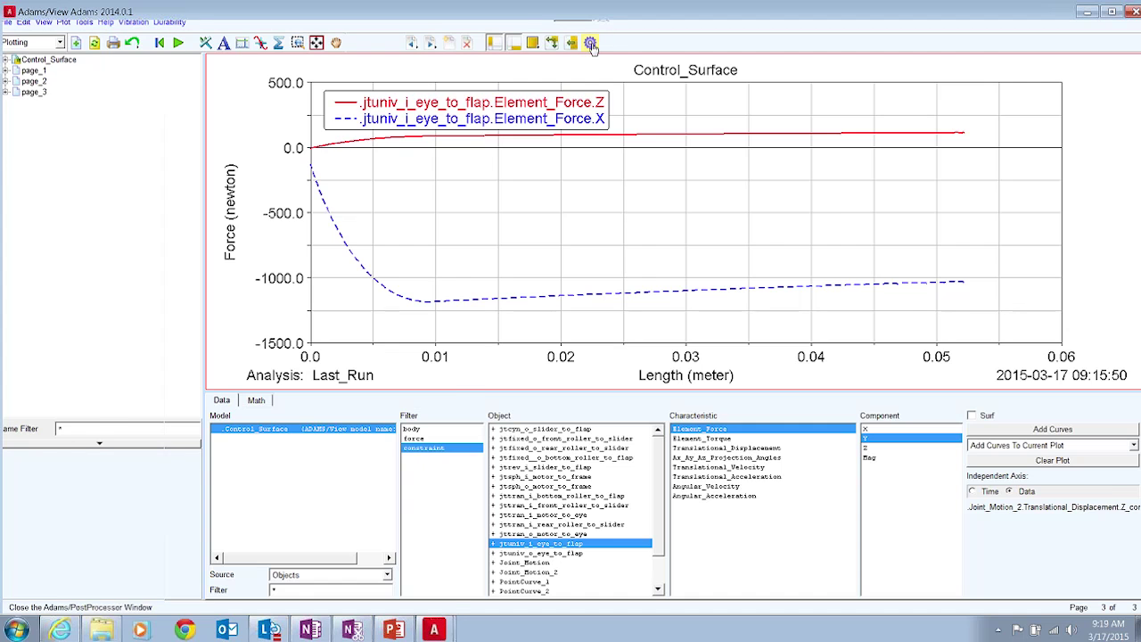